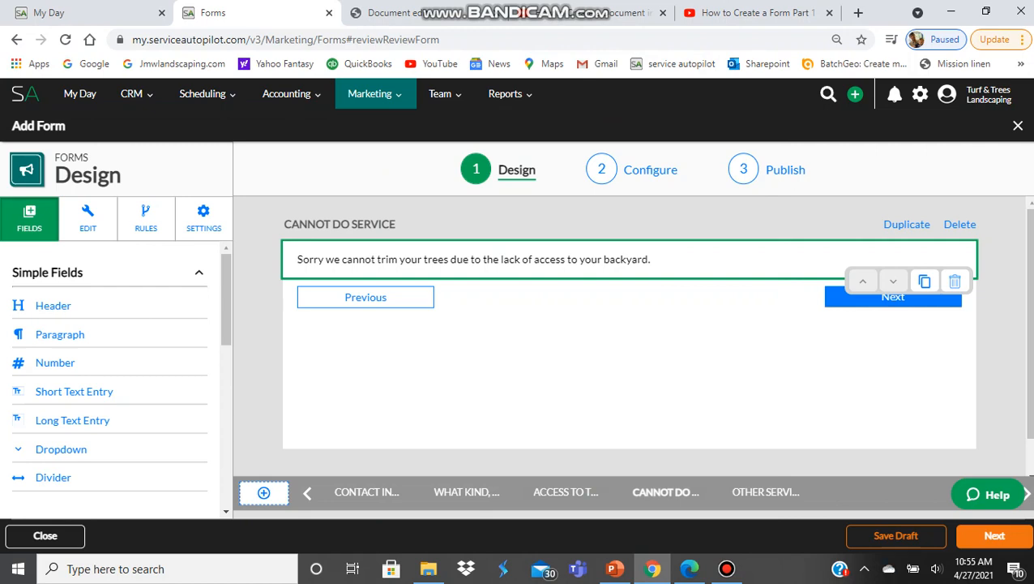
# Review the answer options and jump rules of the gate access question on the ACCESS TO THE BACKYARD page, dismissing the calendar reminder
pyautogui.click(566, 492)
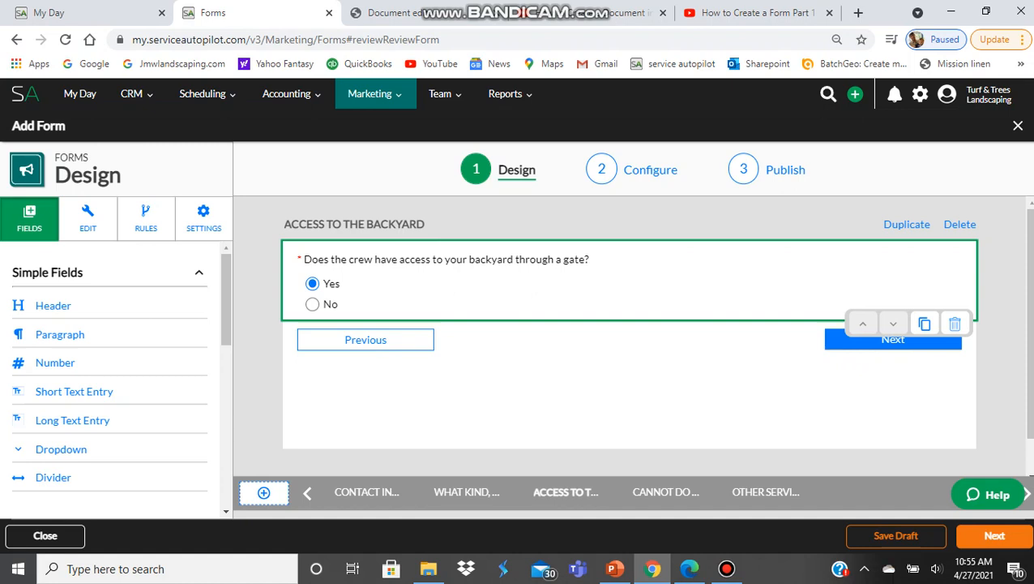
pyautogui.click(88, 218)
pyautogui.scroll(-6, 109, 372)
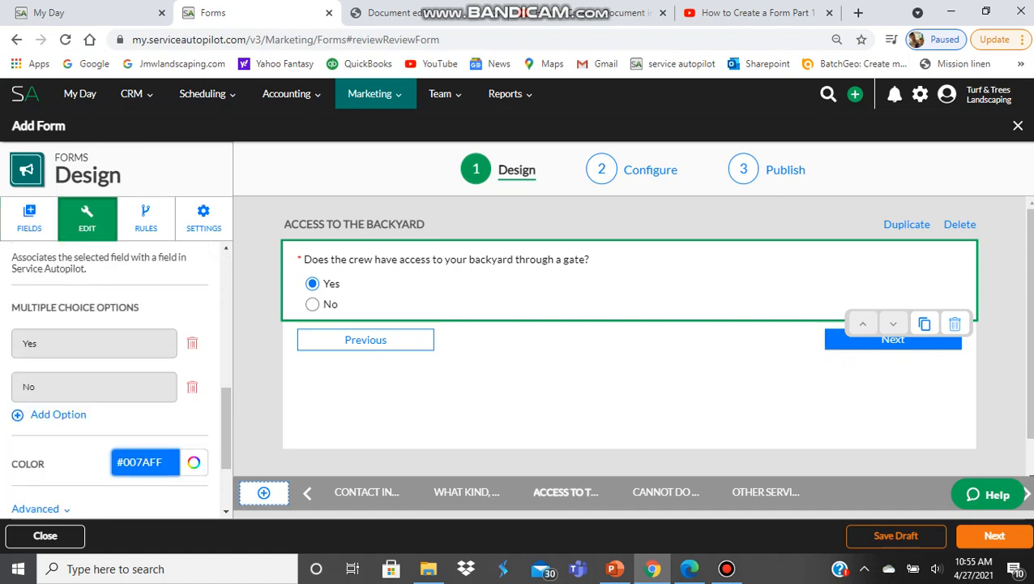
pyautogui.scroll(5, 110, 373)
pyautogui.click(146, 218)
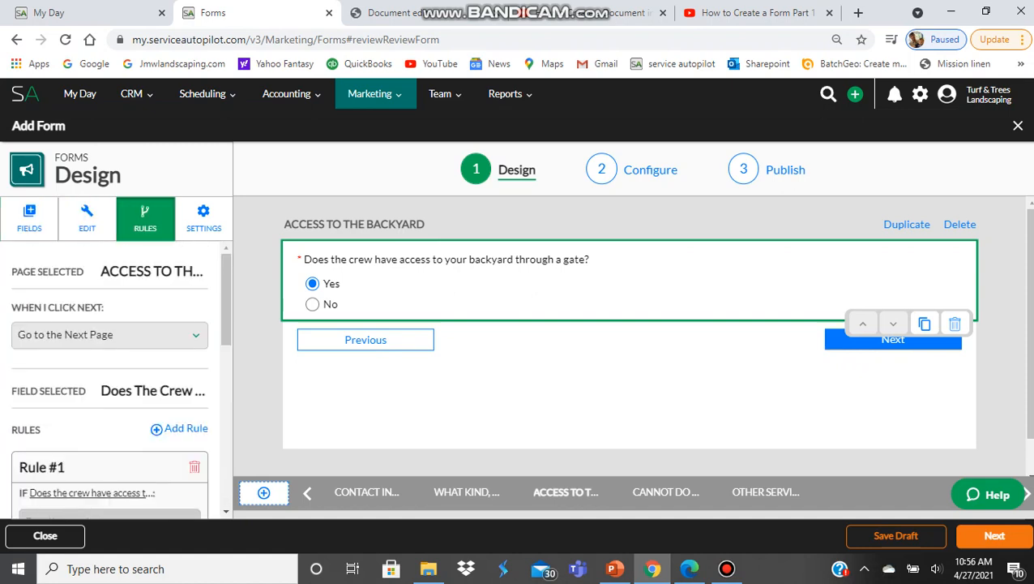
pyautogui.scroll(-4, 109, 373)
pyautogui.scroll(4, 110, 373)
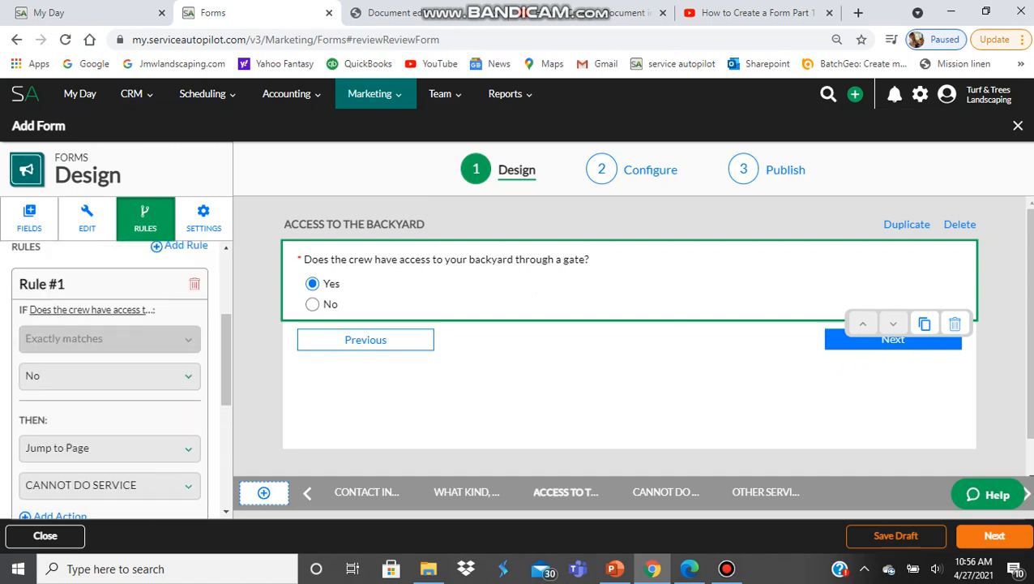
pyautogui.scroll(-2, 110, 373)
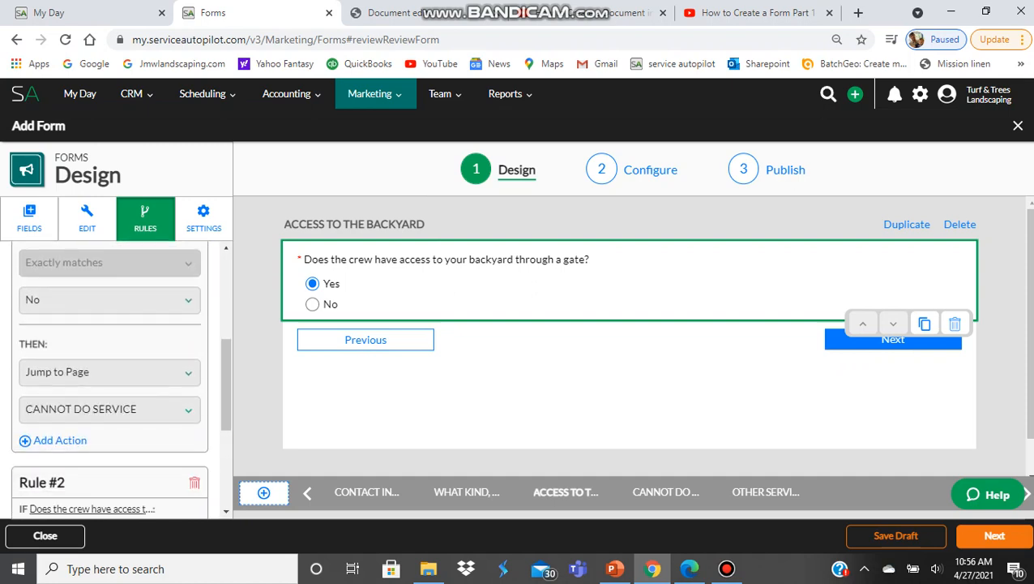
pyautogui.scroll(1, 109, 373)
pyautogui.scroll(-1, 629, 340)
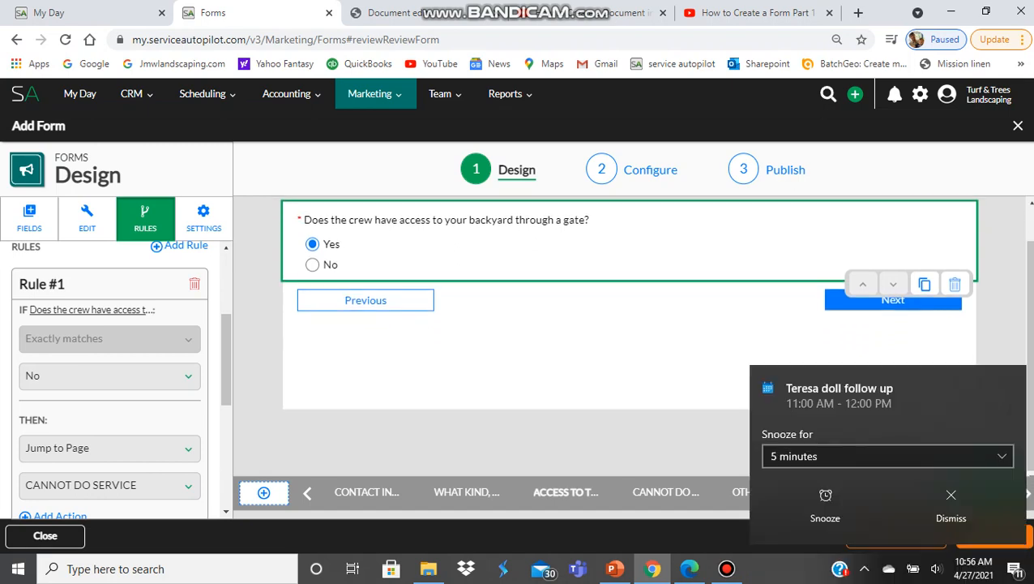
pyautogui.scroll(-1, 109, 373)
pyautogui.scroll(-1, 110, 373)
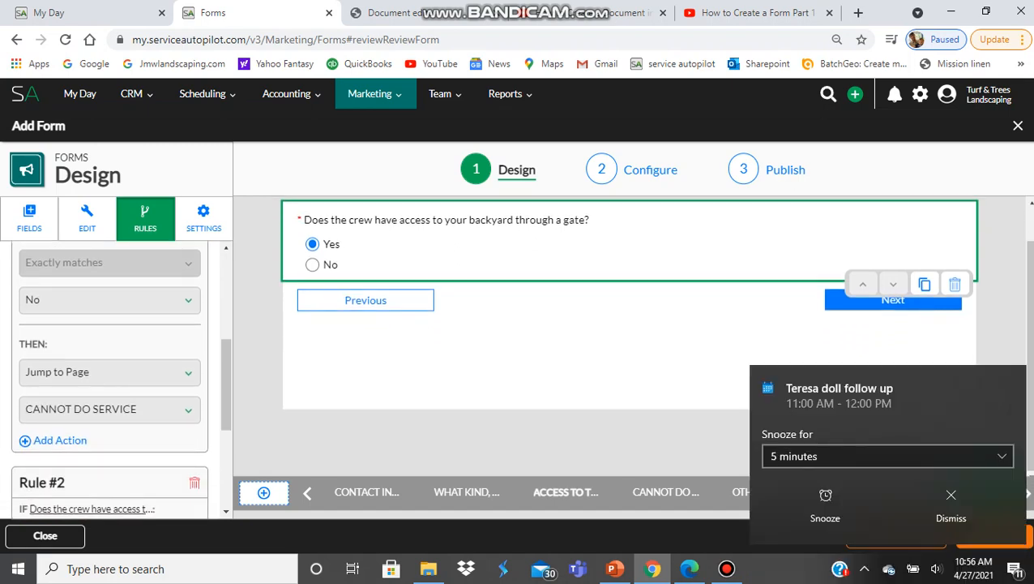
pyautogui.click(951, 505)
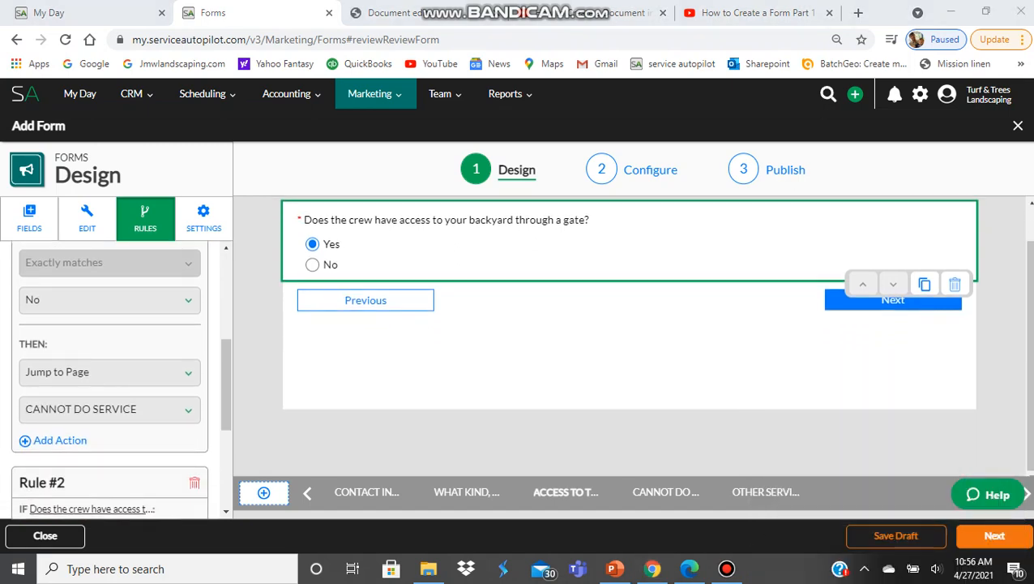
# Make Rule #2 of the gate access question jump to the page OTHER SERVICES - Copy when the answer is Yes
pyautogui.scroll(-3, 110, 377)
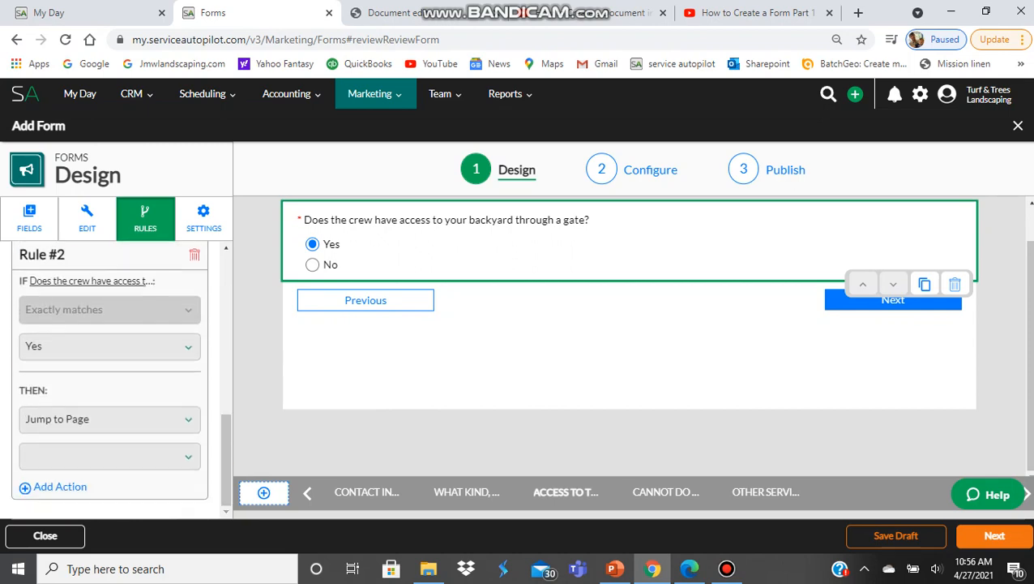
pyautogui.click(109, 456)
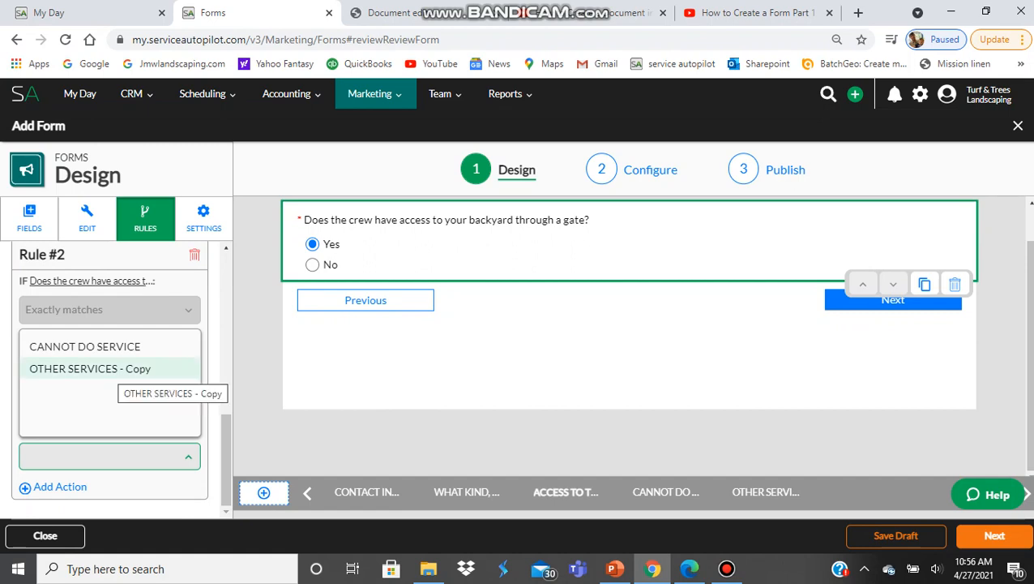
pyautogui.click(114, 369)
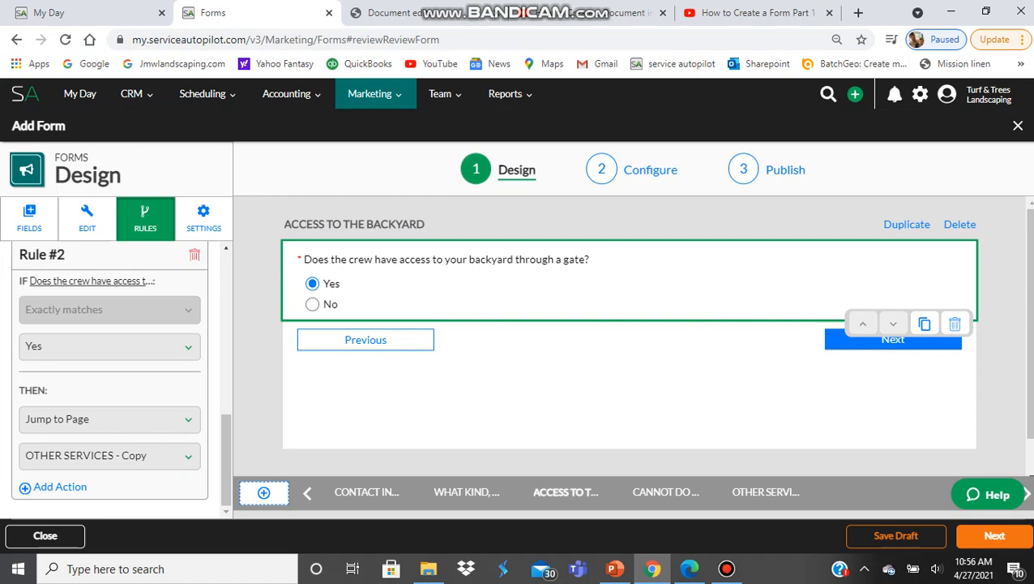
# Duplicate the CANNOT DO SERVICE page and rename the copy PHOTOS OF TREES
pyautogui.click(665, 492)
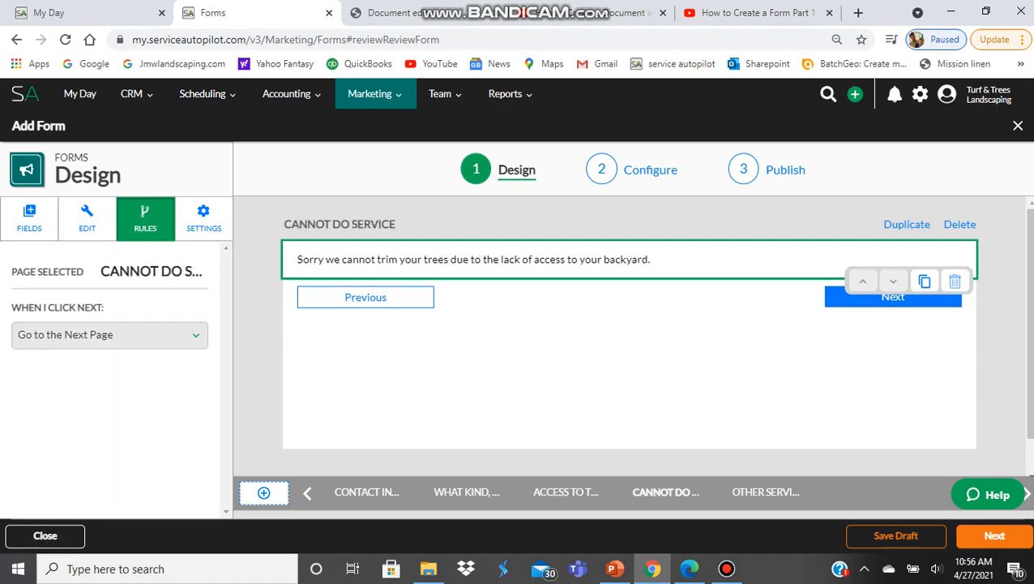
pyautogui.click(907, 224)
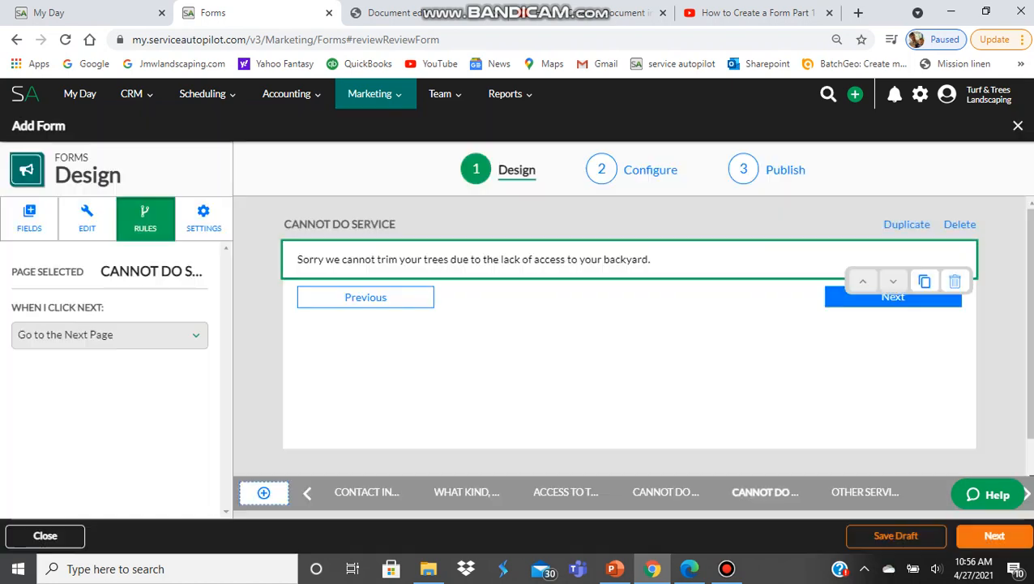
pyautogui.click(358, 225)
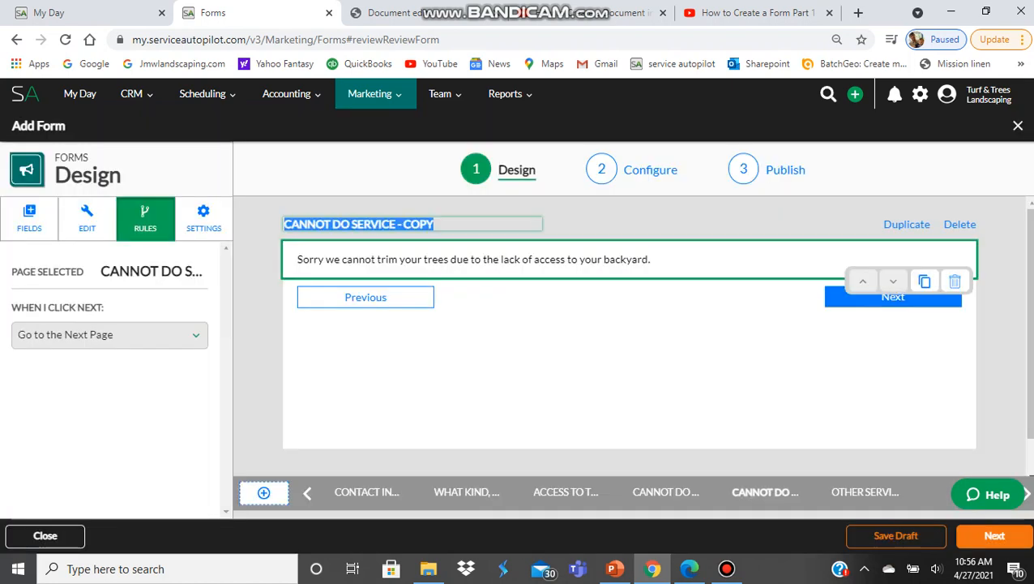
pyautogui.write('PHOTO')
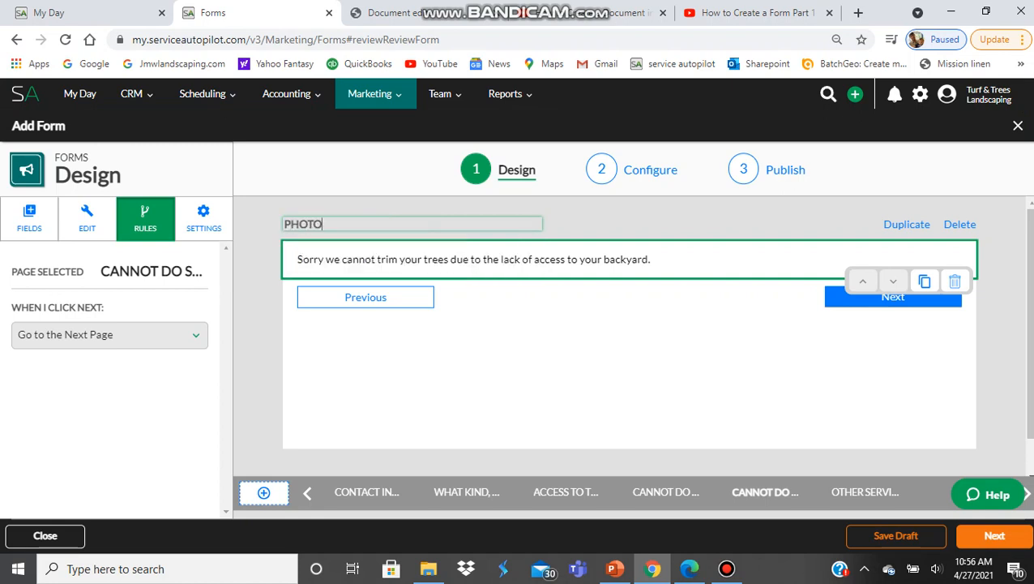
pyautogui.write('S OF TREES')
pyautogui.press('Return')
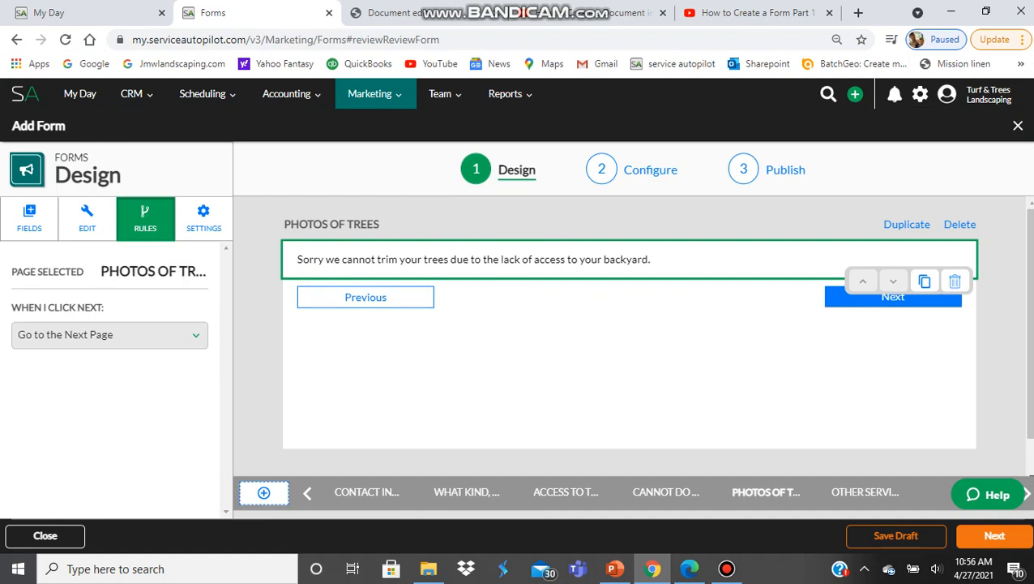
# Replace the apology text on the PHOTOS OF TREES page with a header reading "Please attach photos of all trees that you want trimmed."
pyautogui.click(955, 281)
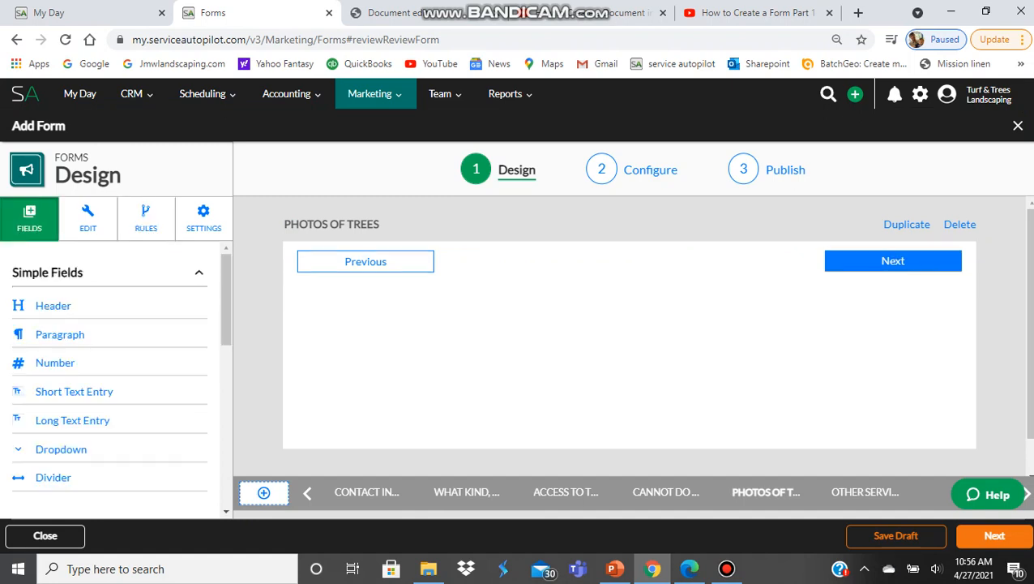
pyautogui.click(53, 305)
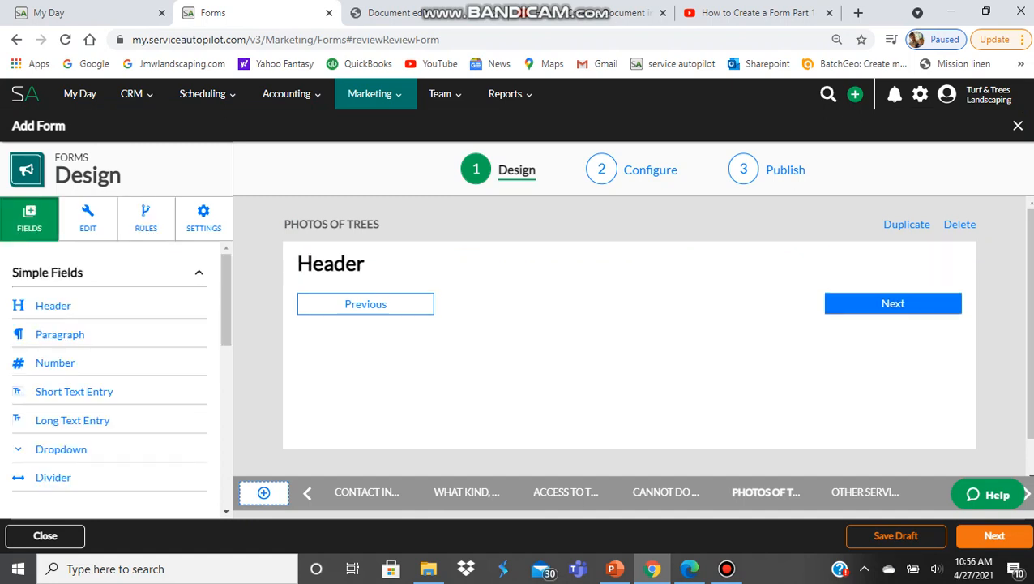
pyautogui.click(331, 264)
pyautogui.click(64, 385)
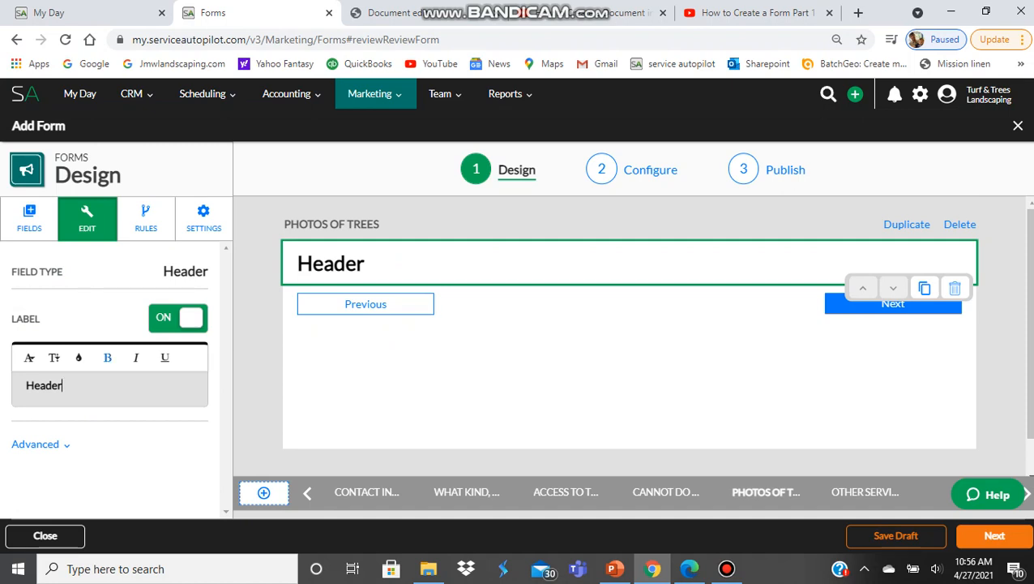
pyautogui.moveTo(63, 385); pyautogui.dragTo(25, 385)
pyautogui.write('Please attach photos')
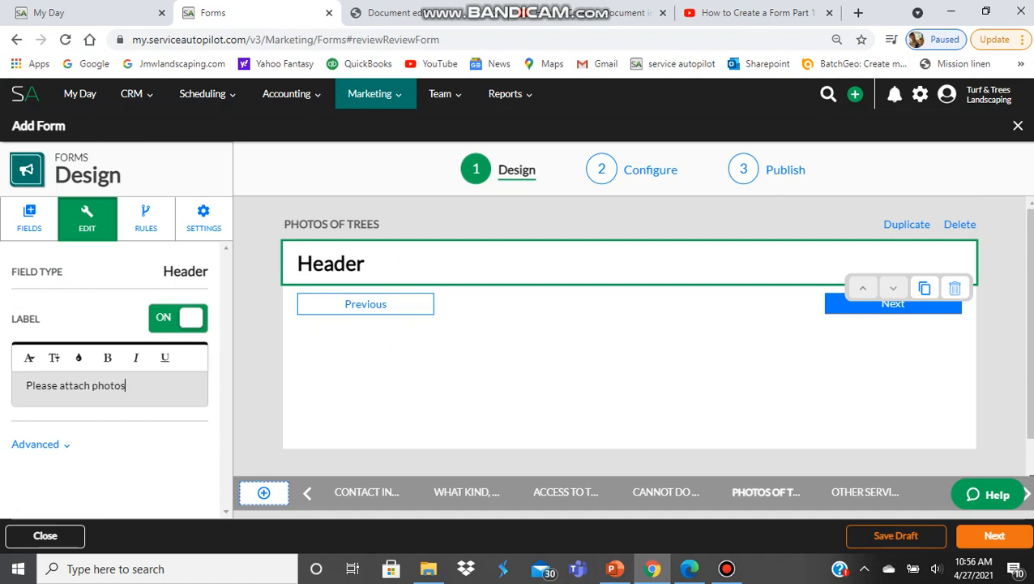
pyautogui.write(' of all trees that you wna')
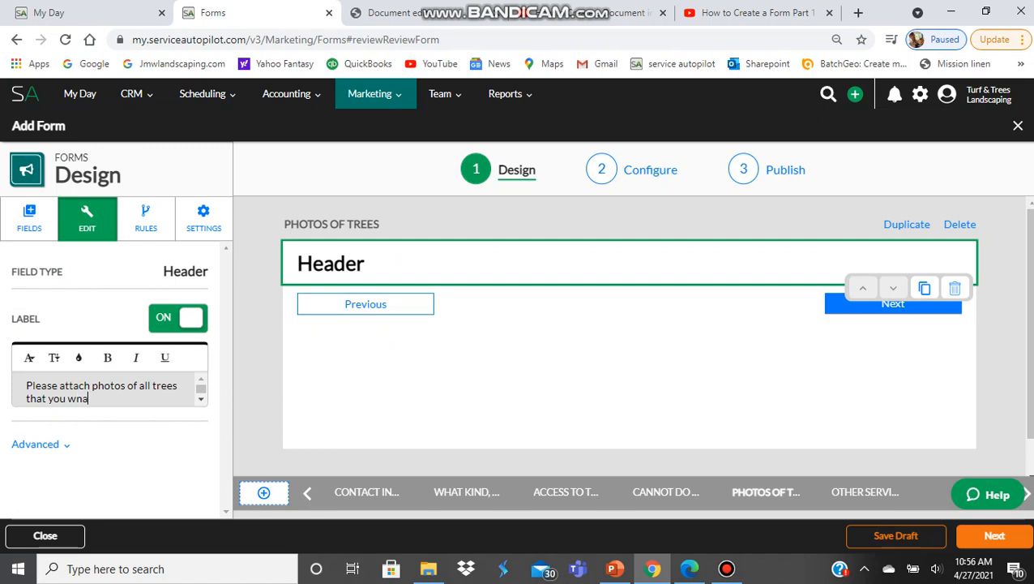
pyautogui.write('t')
pyautogui.press('BackSpace')
pyautogui.press('BackSpace')
pyautogui.press('BackSpace')
pyautogui.write('an')
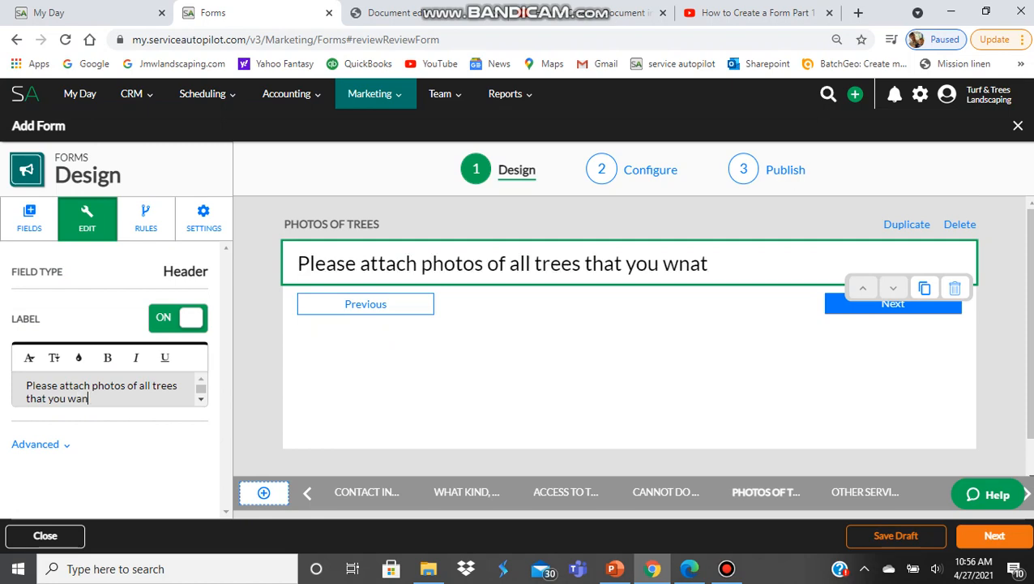
pyautogui.write('t trimmed.')
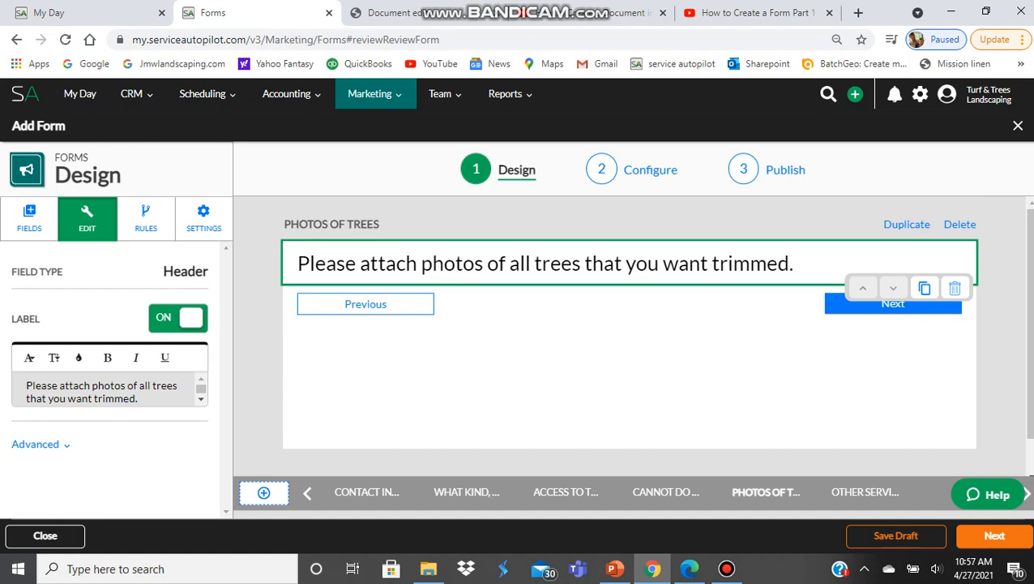
# Add an Attachment field below the header on the PHOTOS OF TREES page
pyautogui.click(30, 218)
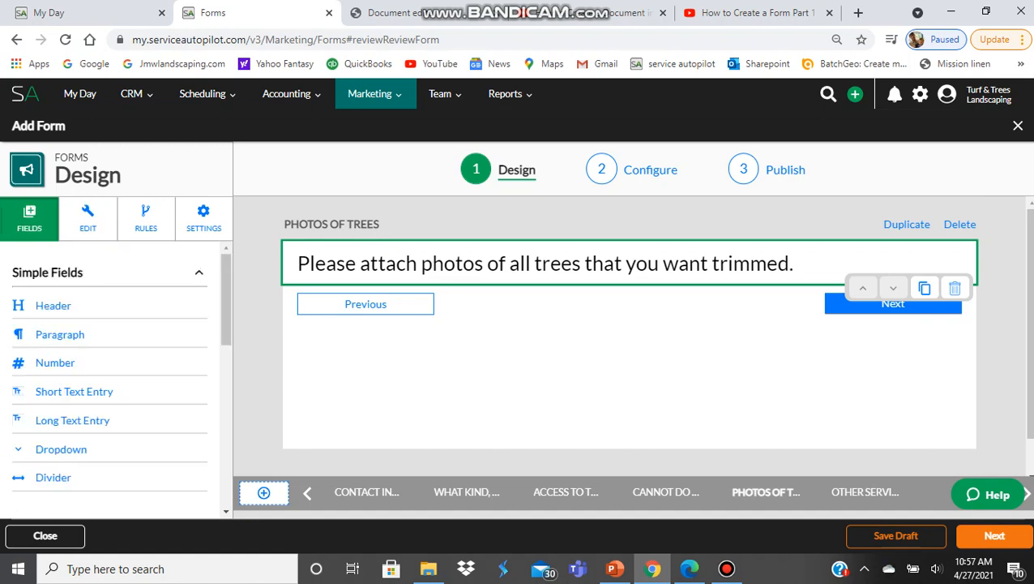
pyautogui.scroll(-5, 110, 377)
pyautogui.scroll(1, 109, 377)
pyautogui.scroll(-3, 109, 376)
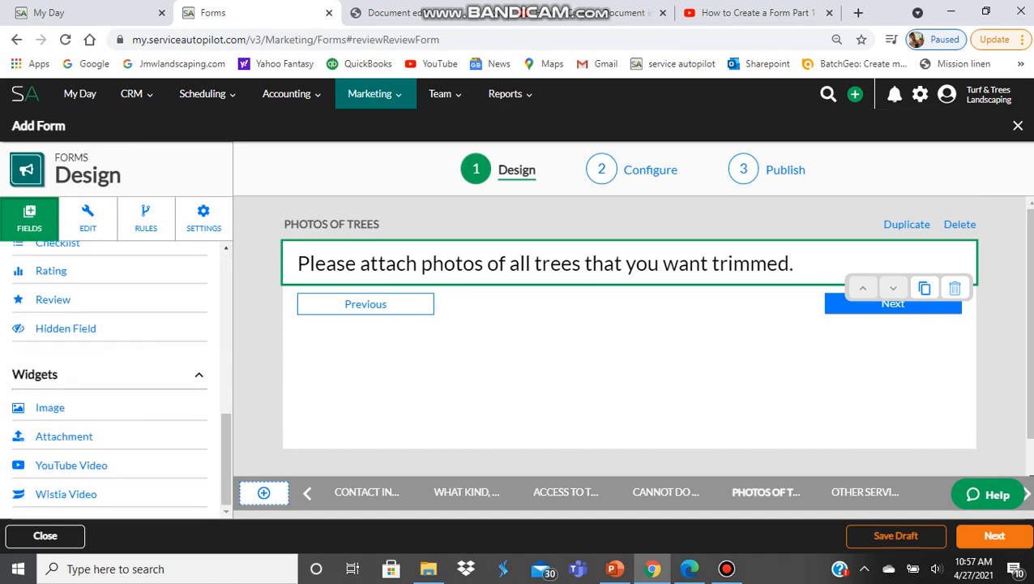
pyautogui.click(64, 436)
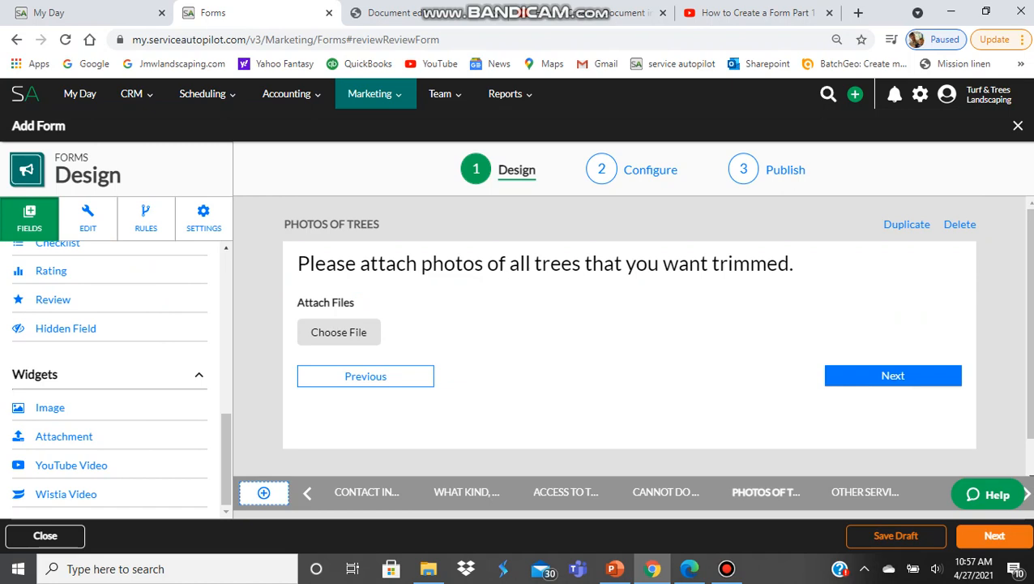
pyautogui.click(629, 320)
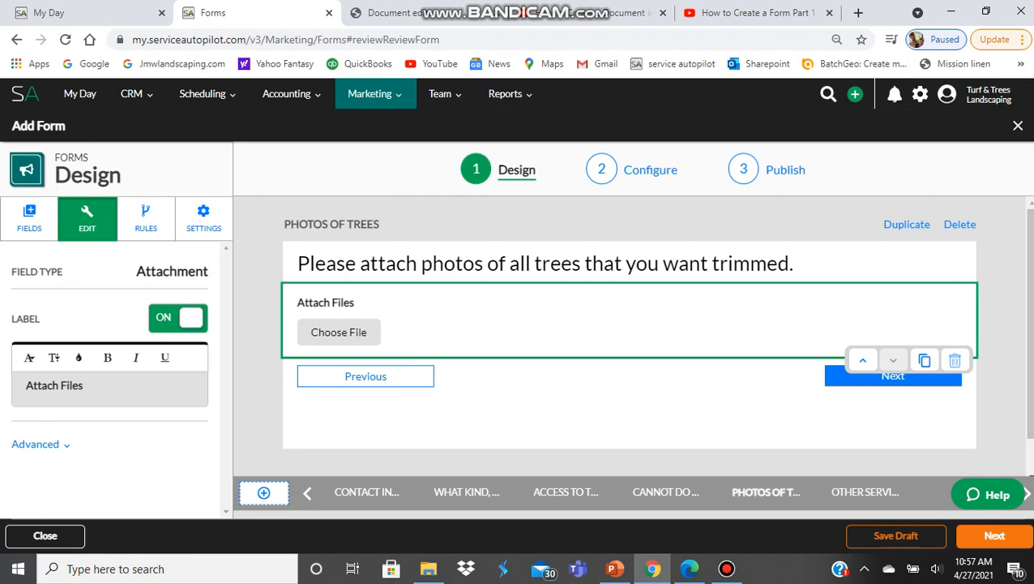
pyautogui.click(546, 264)
pyautogui.click(629, 320)
# On the ACCESS TO THE BACKYARD page, set the jump destination of Rule #2, for the answer Yes, to PHOTOS OF TREES
pyautogui.click(566, 492)
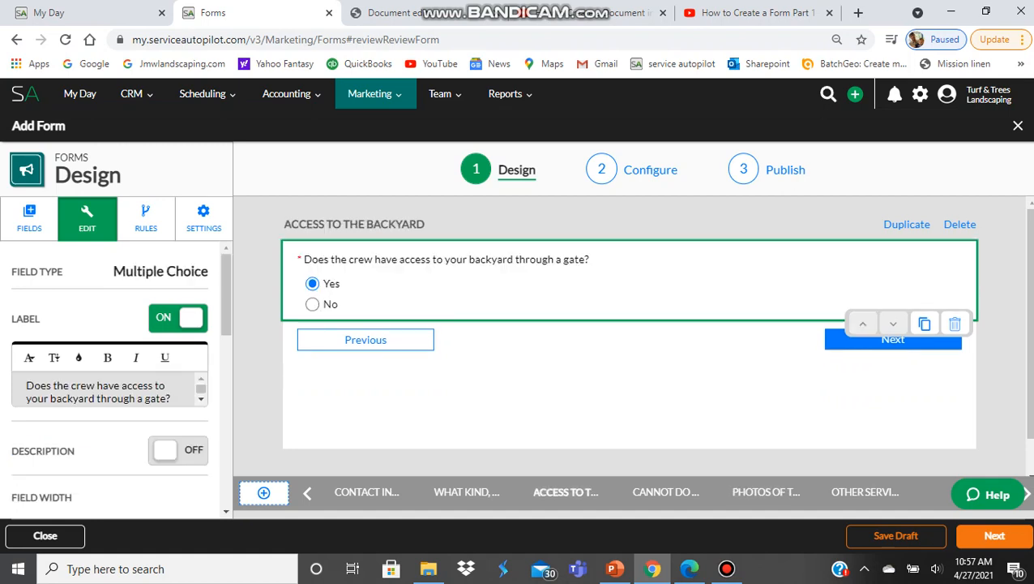
pyautogui.scroll(-10, 109, 381)
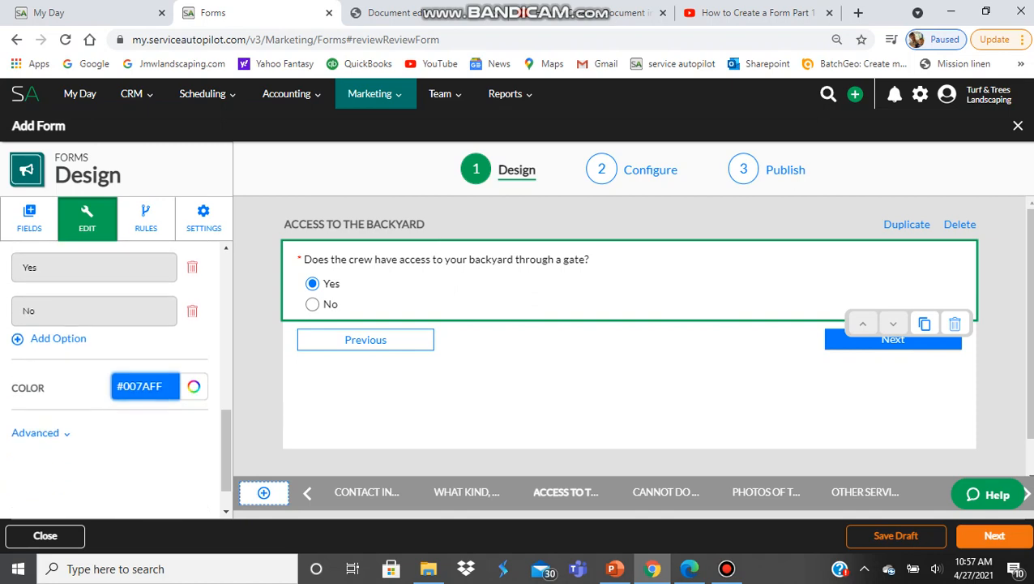
pyautogui.scroll(-1, 109, 381)
pyautogui.scroll(1, 110, 381)
pyautogui.scroll(1, 110, 381)
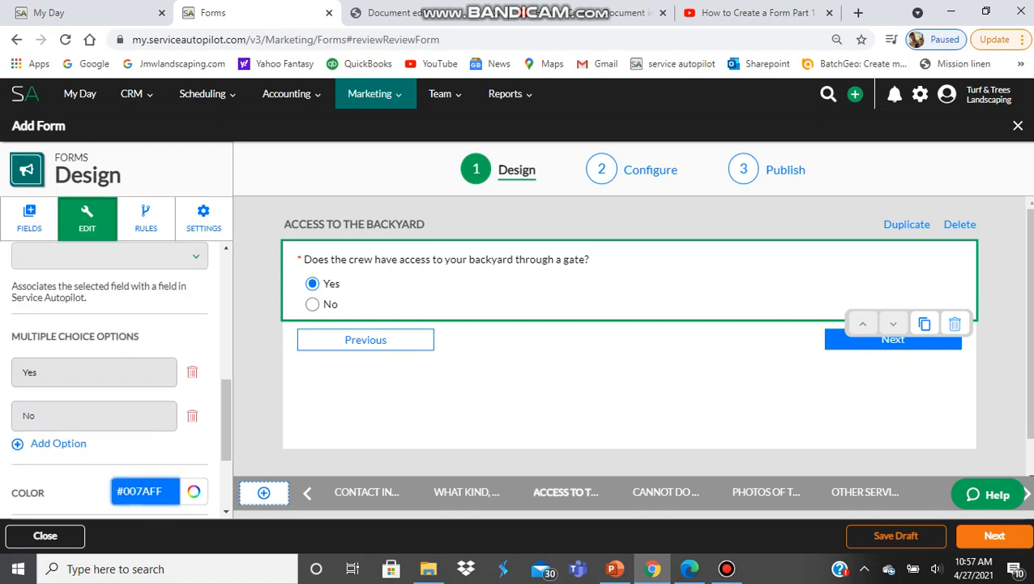
pyautogui.click(145, 218)
pyautogui.scroll(-4, 109, 381)
pyautogui.scroll(-2, 109, 381)
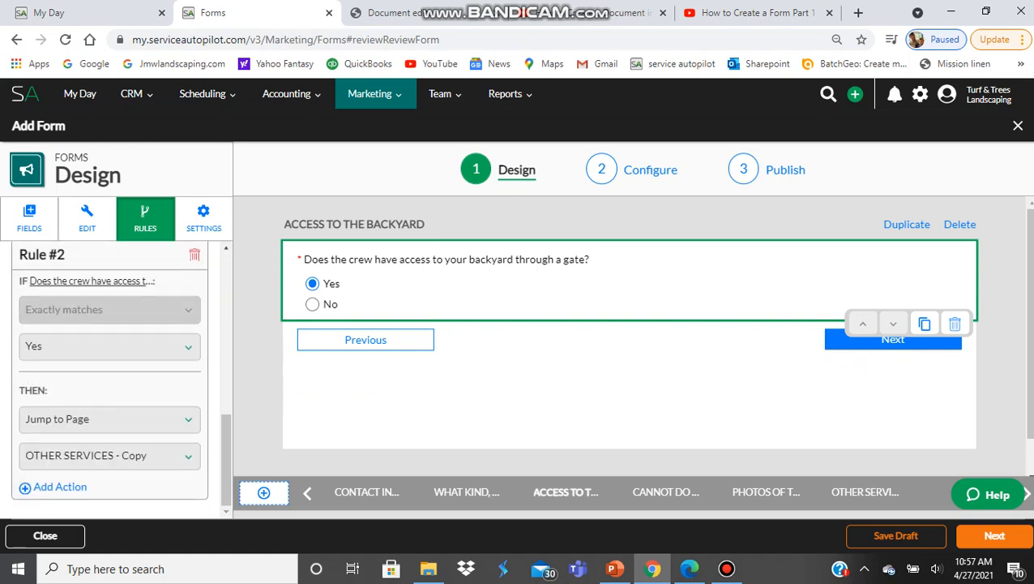
pyautogui.click(110, 454)
pyautogui.click(77, 368)
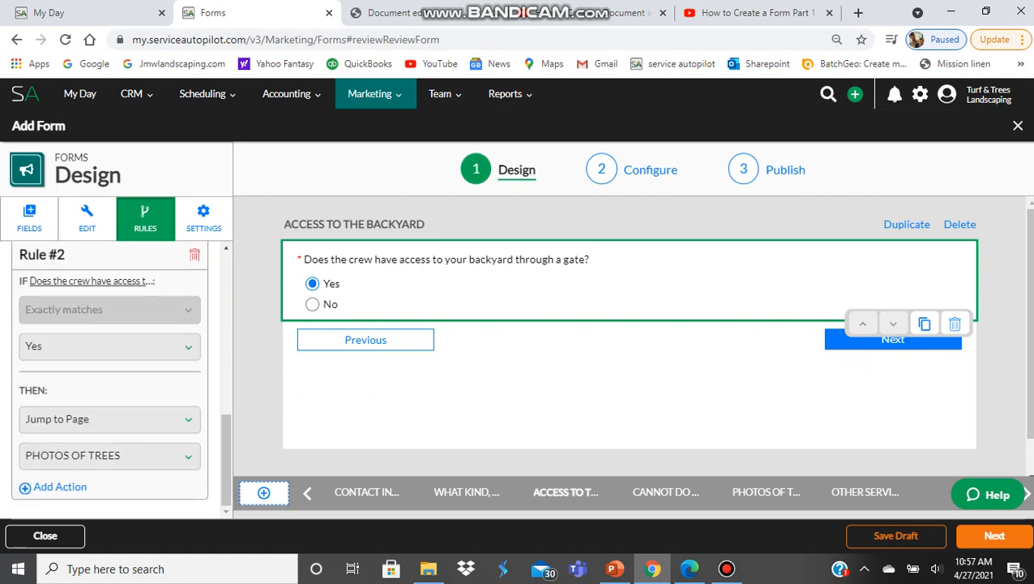
# Check Rule #1 of the gate access question and the CANNOT DO SERVICE and PHOTOS OF TREES pages
pyautogui.scroll(3, 109, 373)
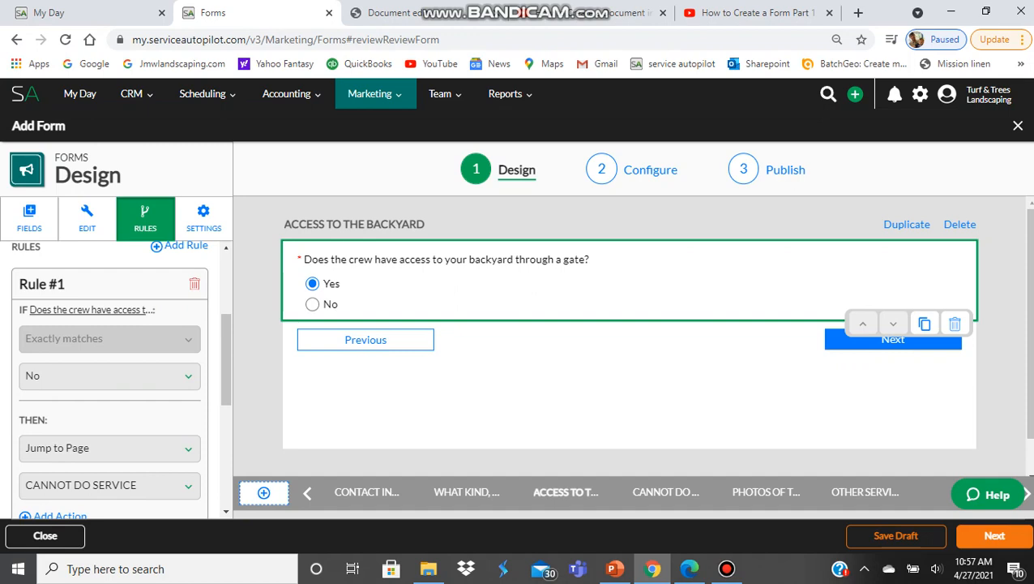
pyautogui.click(665, 492)
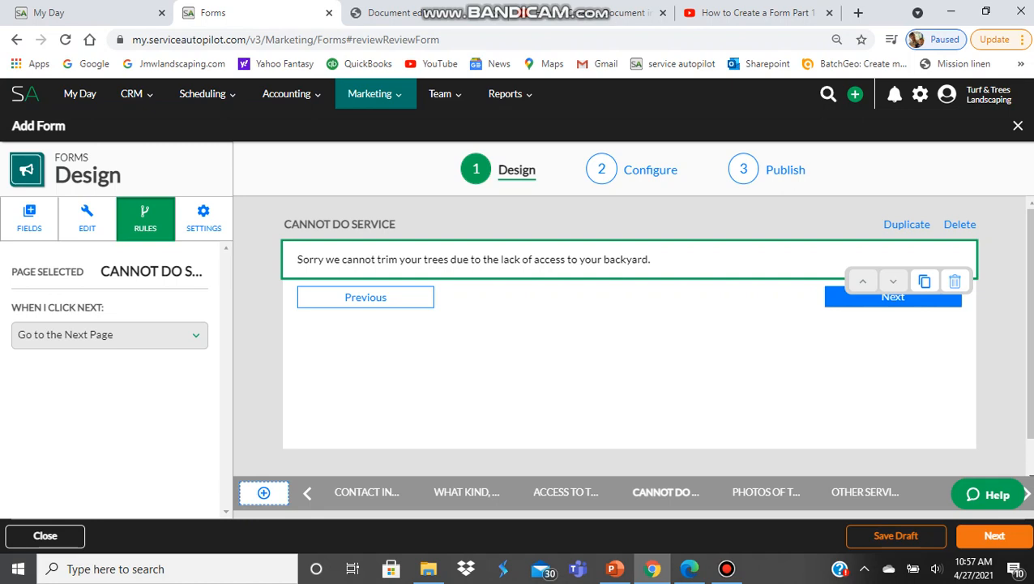
pyautogui.click(766, 492)
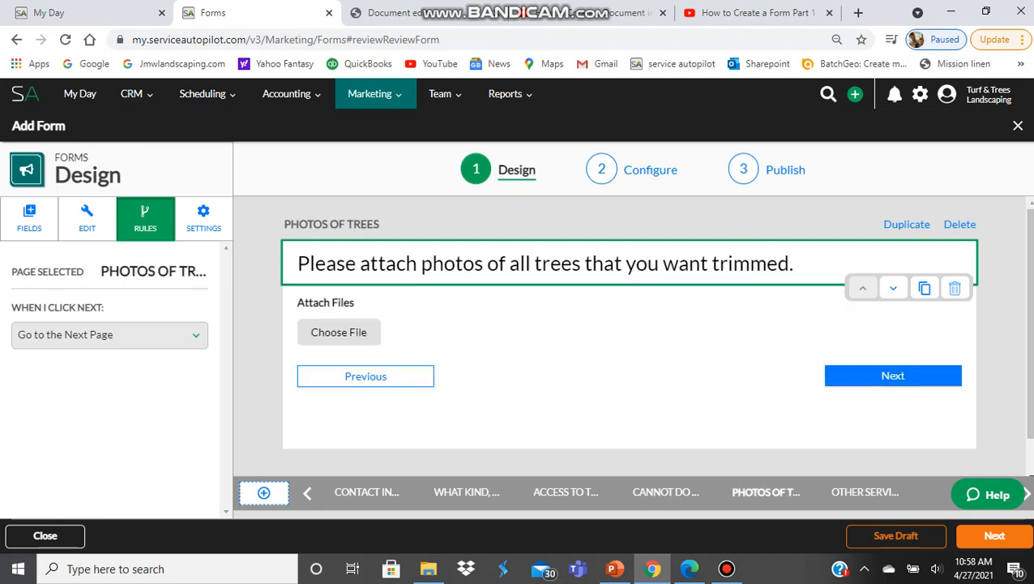
# Review the PHOTOS OF TREES and OTHER SERVICES - COPY pages of the form
pyautogui.click(864, 492)
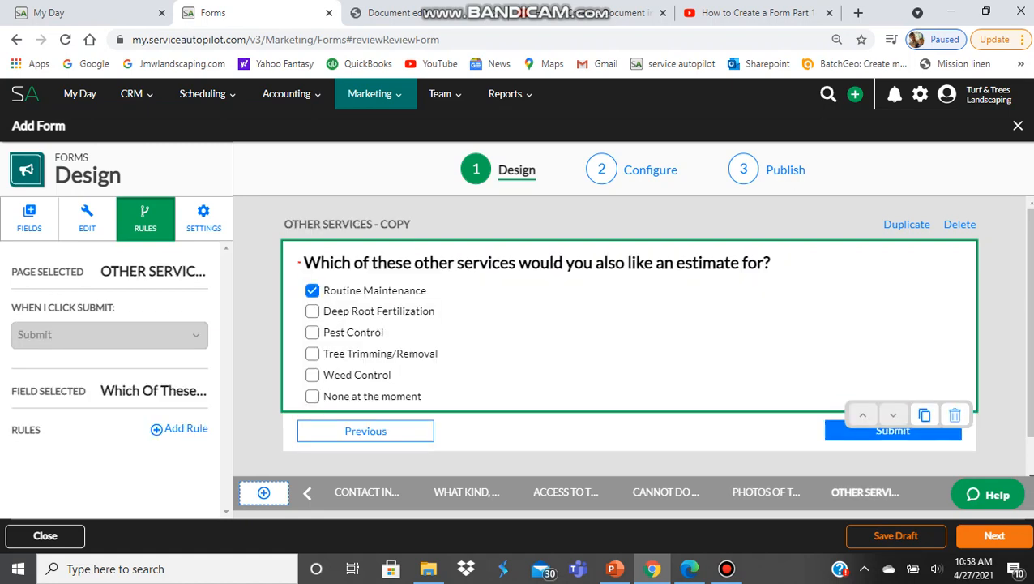
pyautogui.click(766, 492)
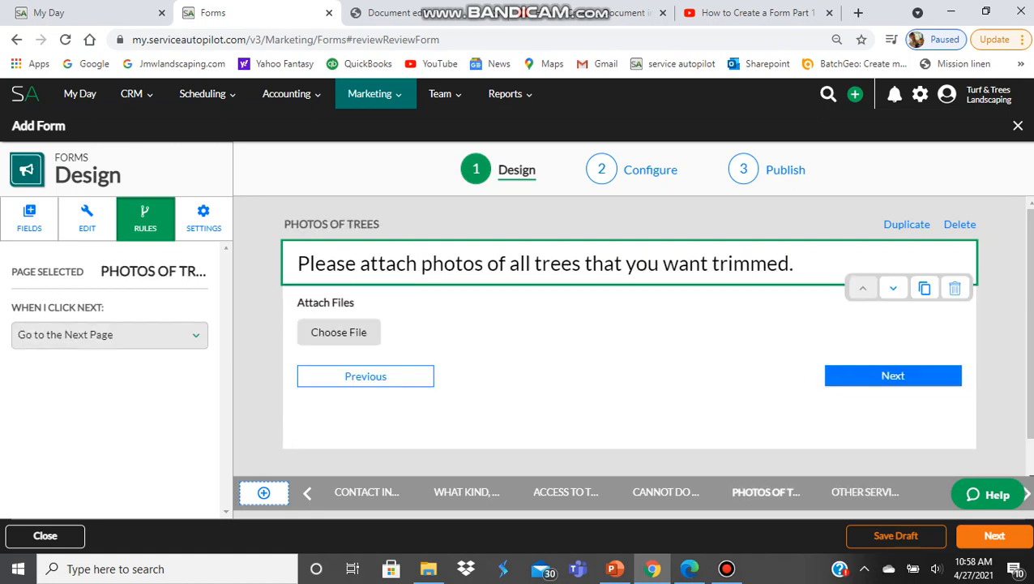
pyautogui.click(865, 492)
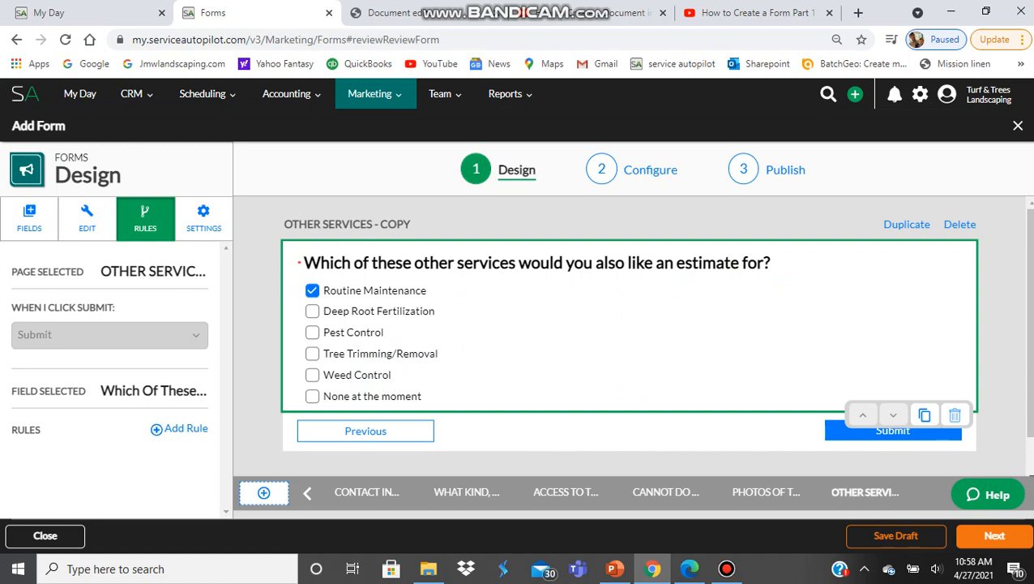
# Proceed to the Configure stage and review the Simple Message displayed when the form is submitted
pyautogui.click(995, 535)
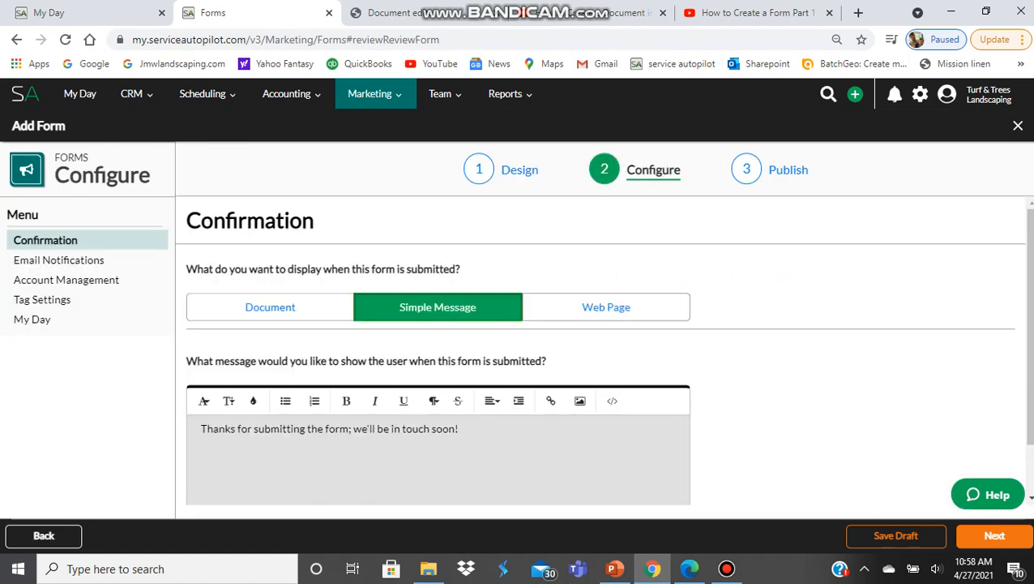
pyautogui.scroll(-1, 600, 357)
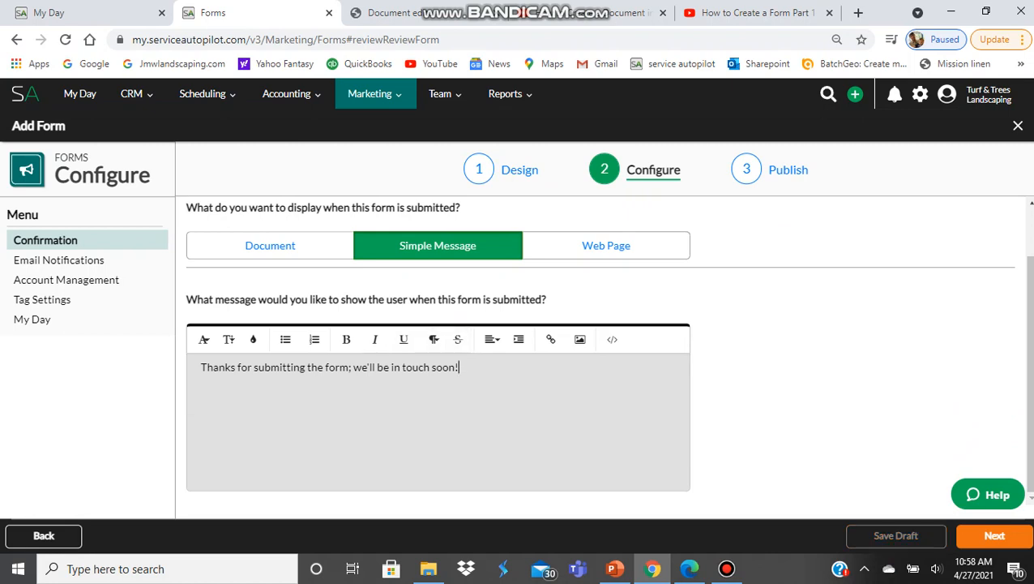
pyautogui.moveTo(458, 367); pyautogui.dragTo(201, 367)
pyautogui.click(341, 405)
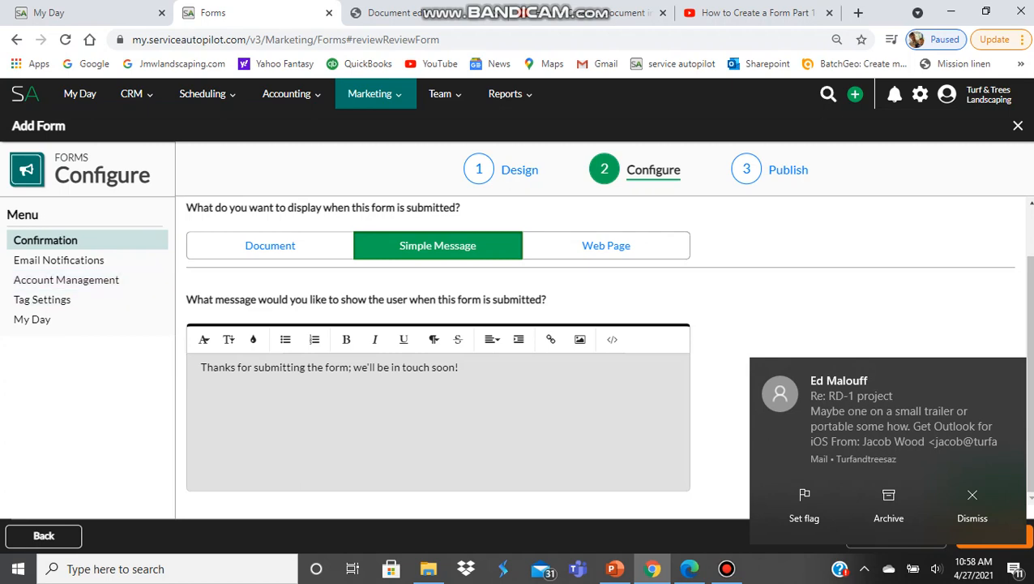
pyautogui.click(972, 502)
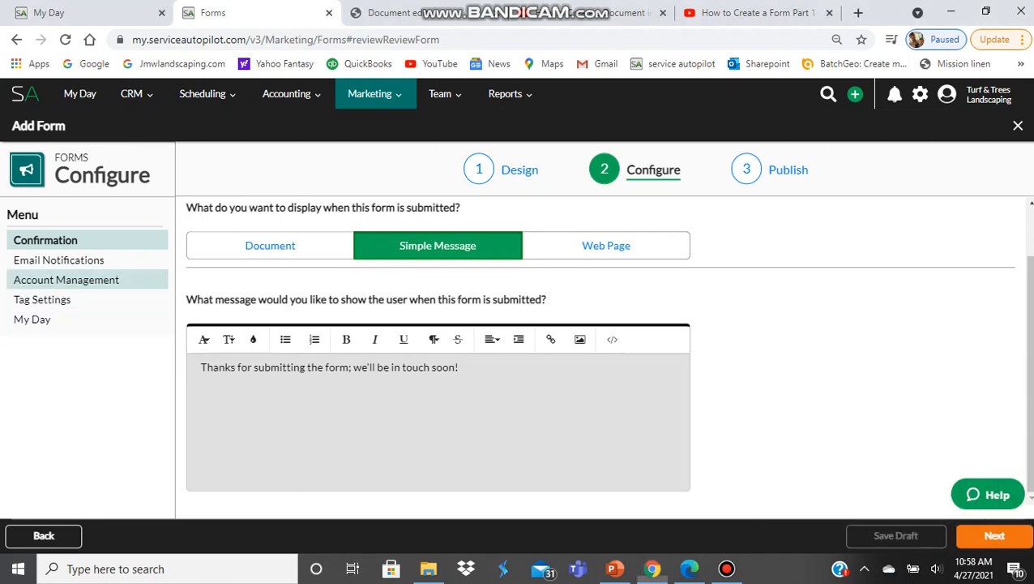
# Examine the existing email notification's recipient, sender, subject, message and form copy option, and close it without changes
pyautogui.click(59, 260)
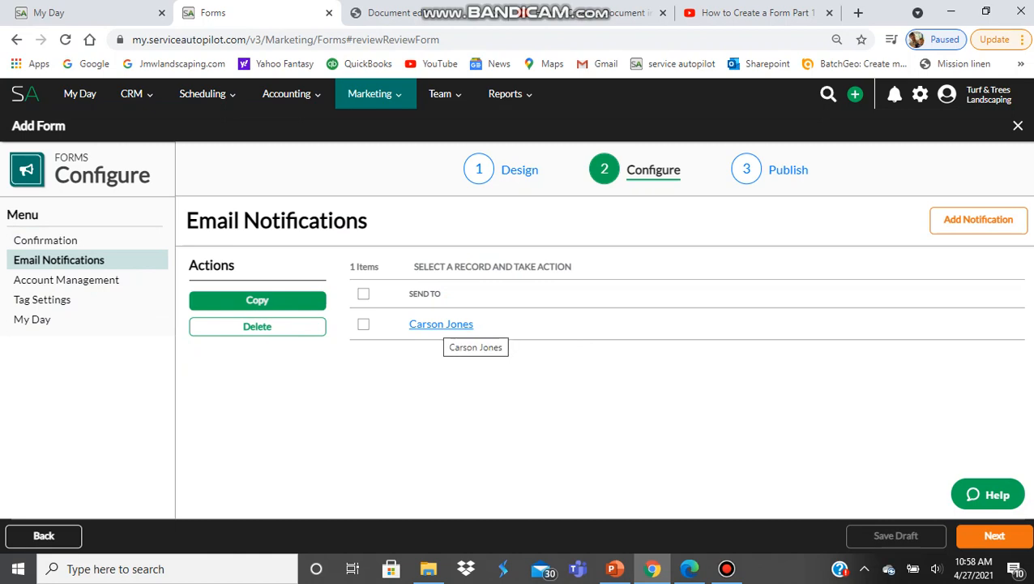
pyautogui.click(441, 324)
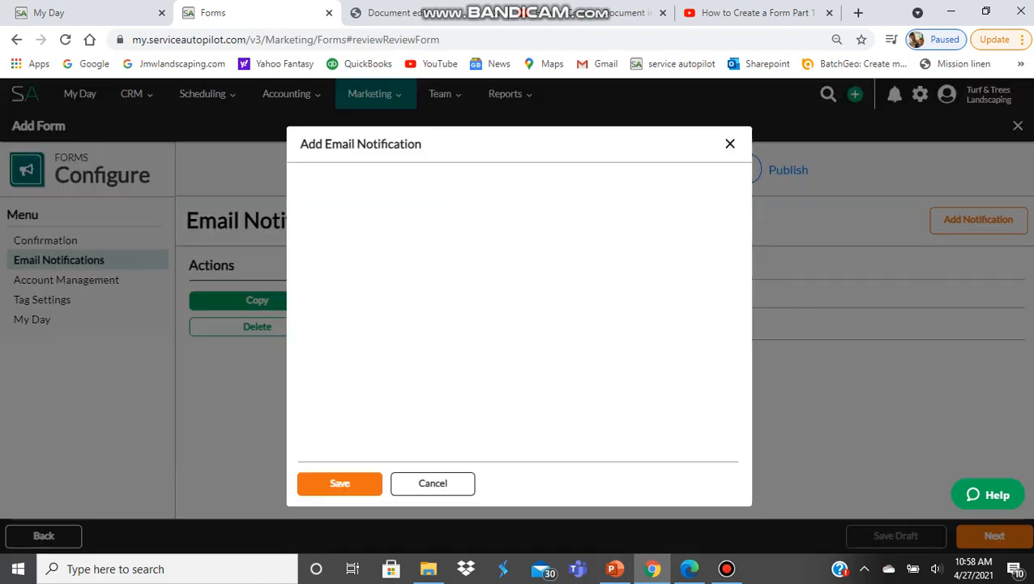
pyautogui.scroll(-1, 519, 324)
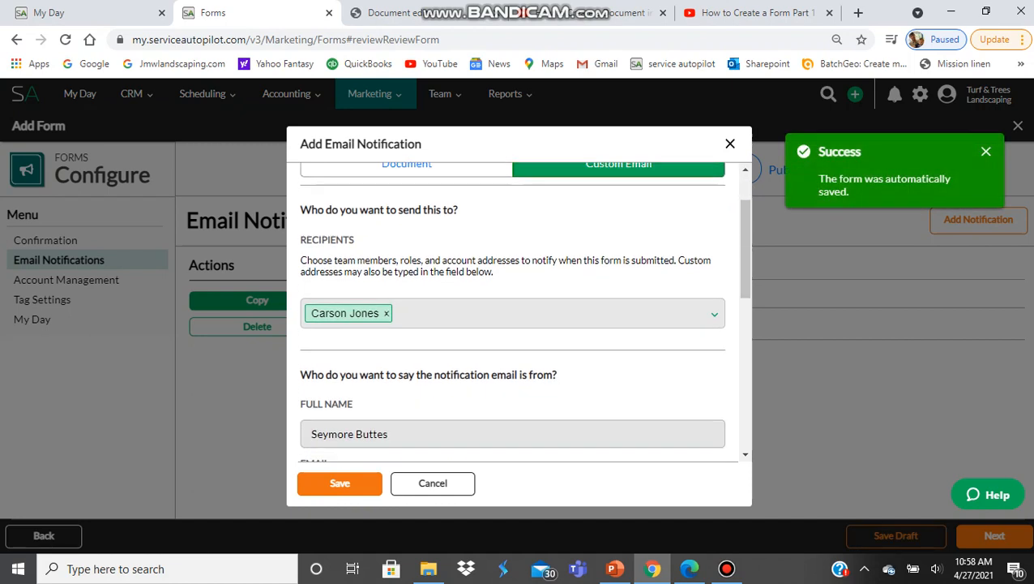
pyautogui.scroll(-2, 519, 308)
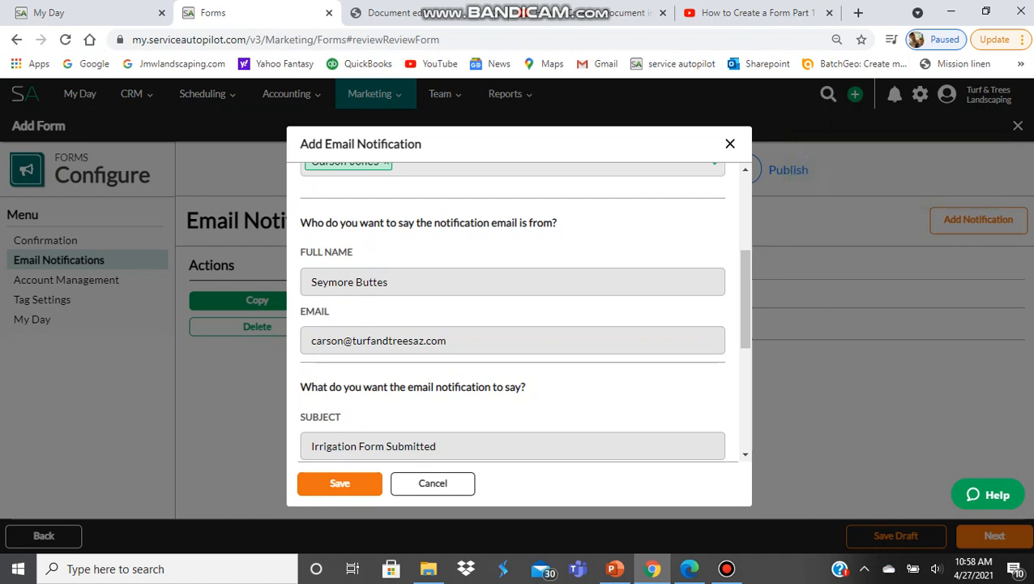
pyautogui.scroll(-1, 512, 316)
pyautogui.scroll(1, 512, 316)
pyautogui.scroll(-2, 512, 317)
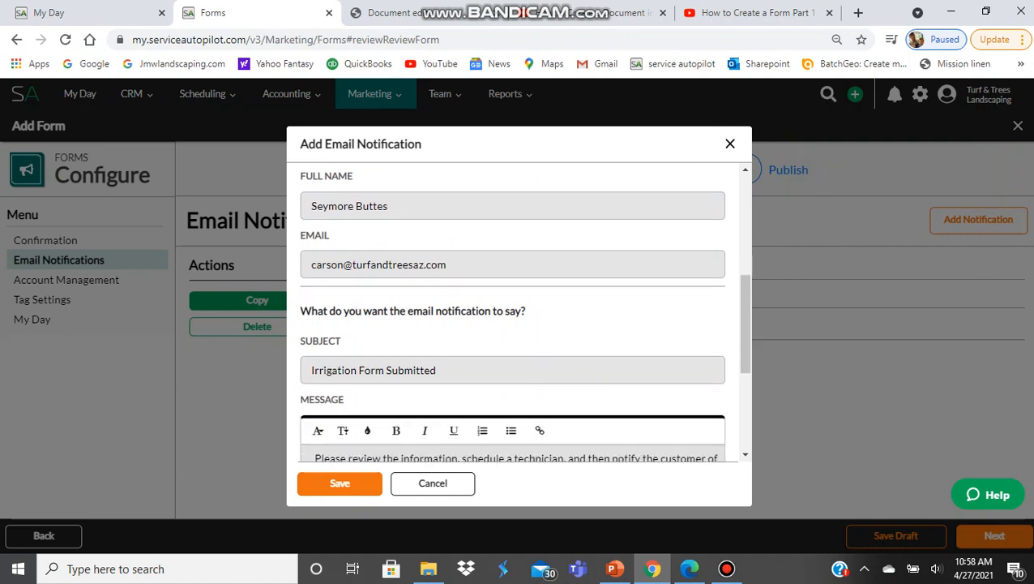
pyautogui.scroll(-1, 512, 316)
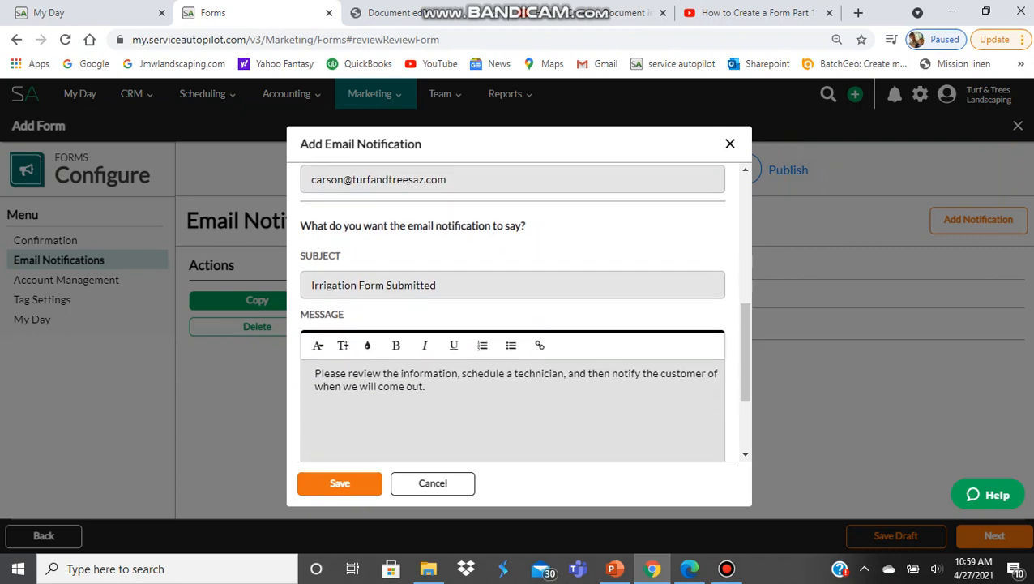
pyautogui.scroll(-1, 513, 316)
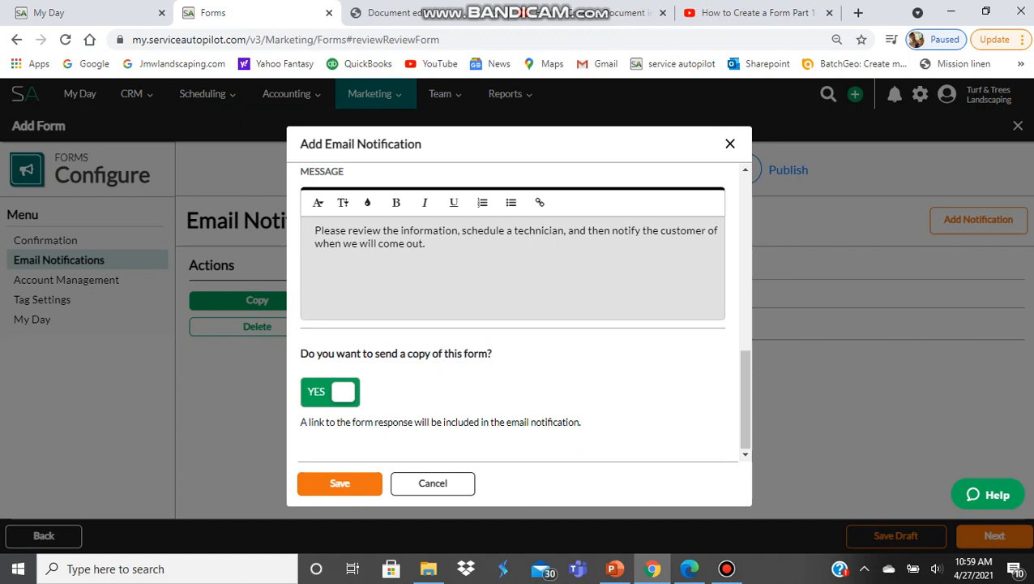
pyautogui.scroll(2, 519, 312)
pyautogui.scroll(1, 513, 316)
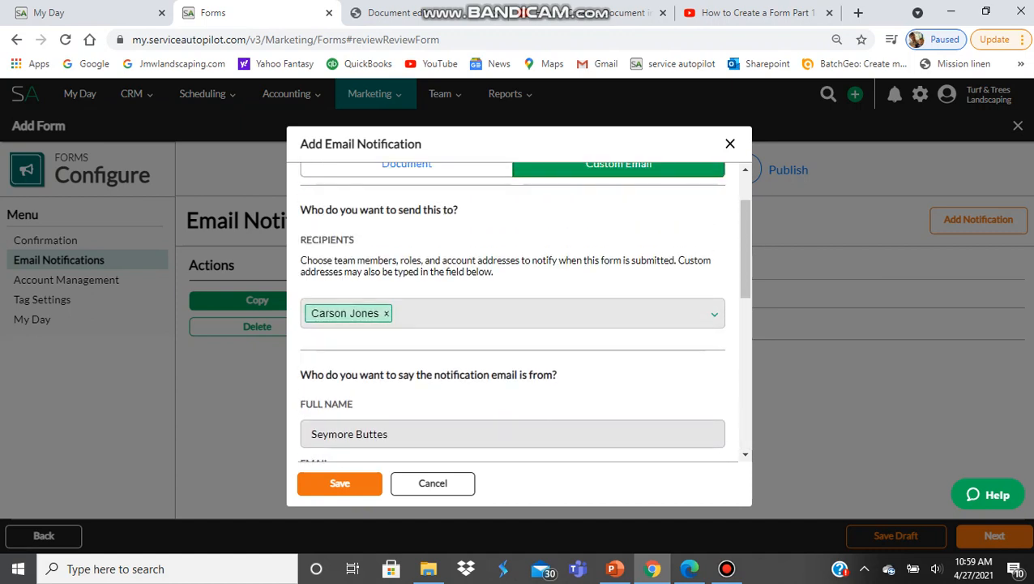
pyautogui.press('Escape')
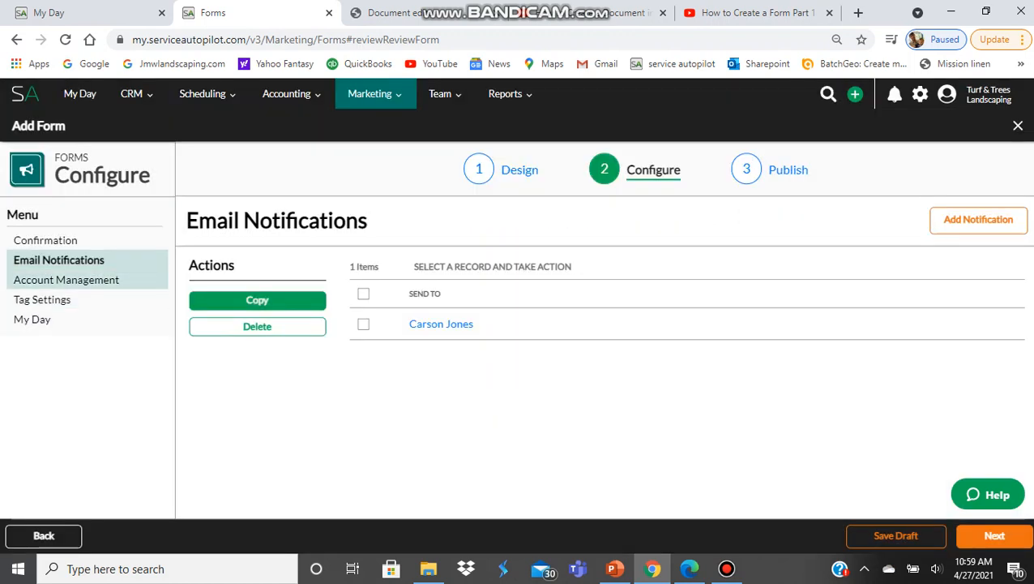
# In Account Management, try "Replace all existing fields and add new fields" for existing accounts and restore "Do not replace fields, only add new fields"
pyautogui.click(66, 280)
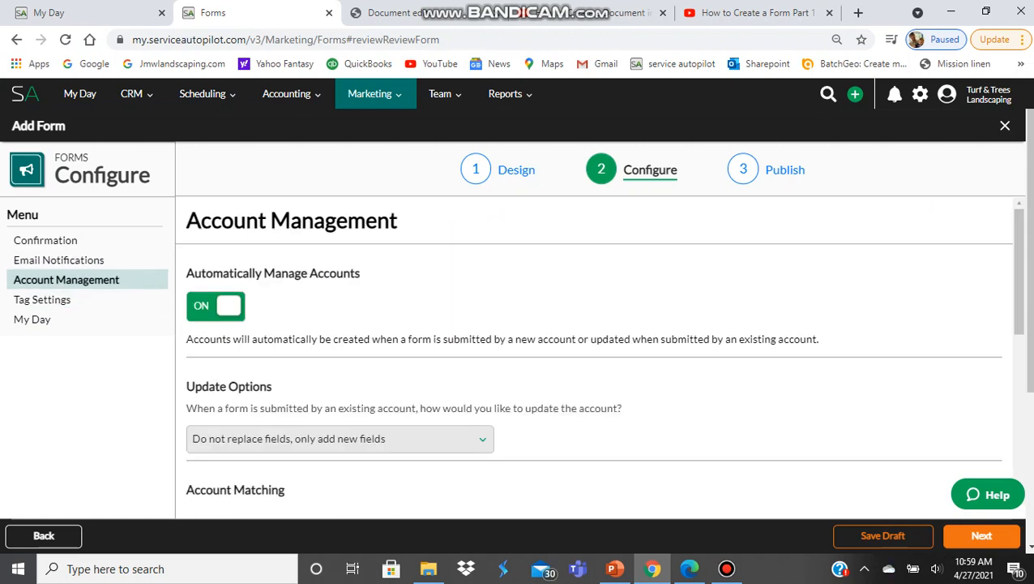
pyautogui.scroll(-1, 597, 349)
pyautogui.click(339, 363)
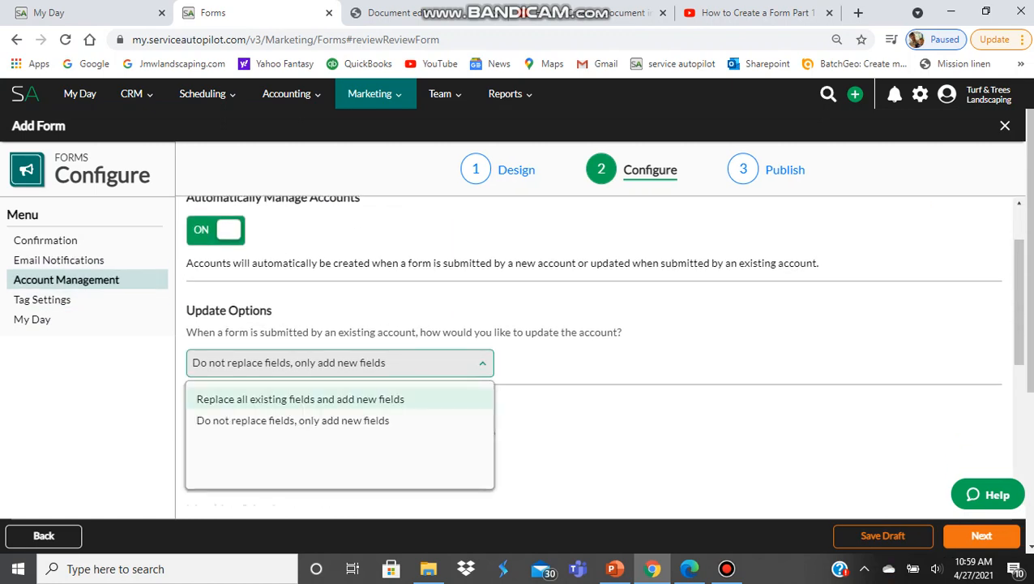
pyautogui.click(300, 399)
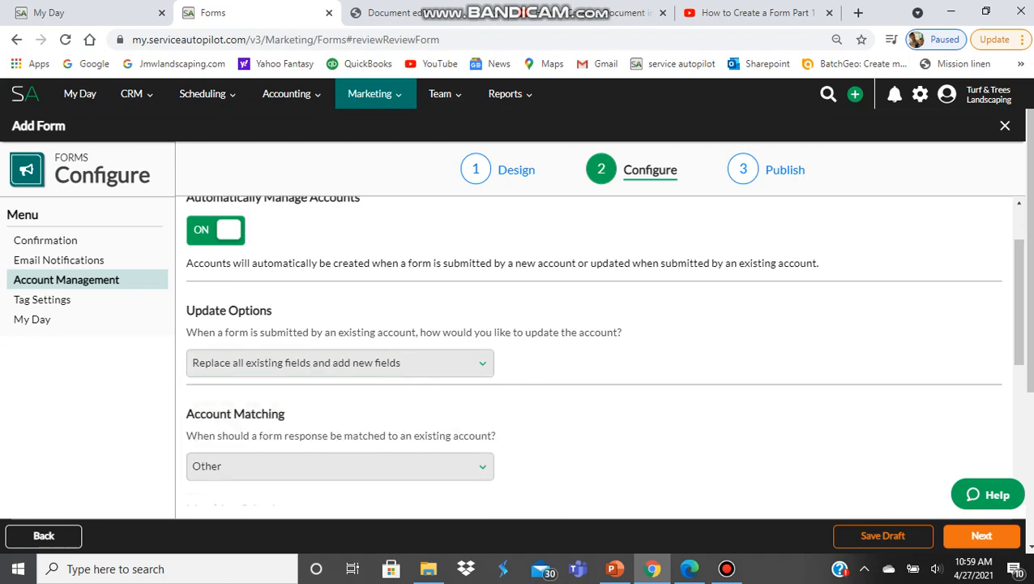
pyautogui.click(340, 363)
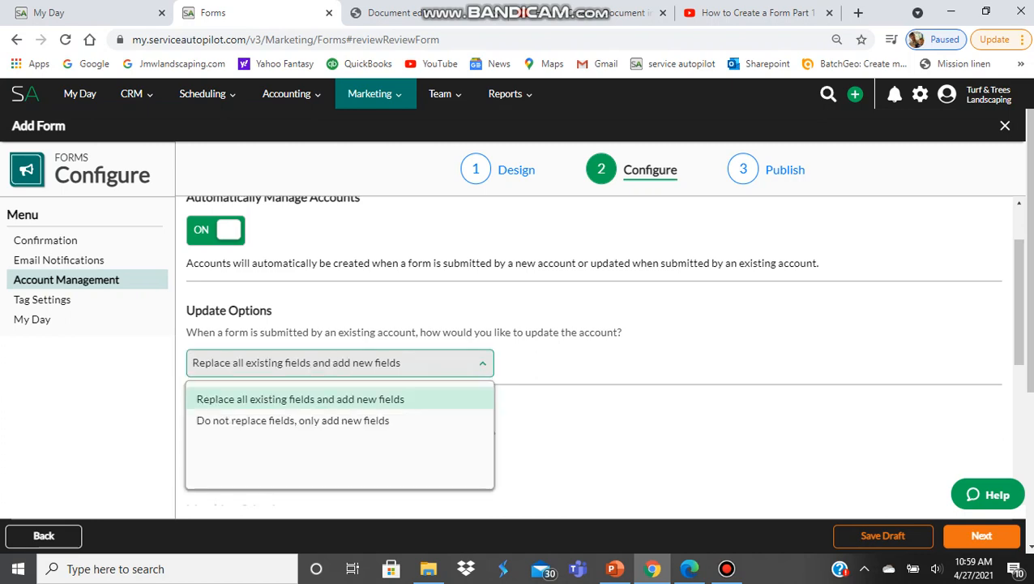
pyautogui.click(300, 420)
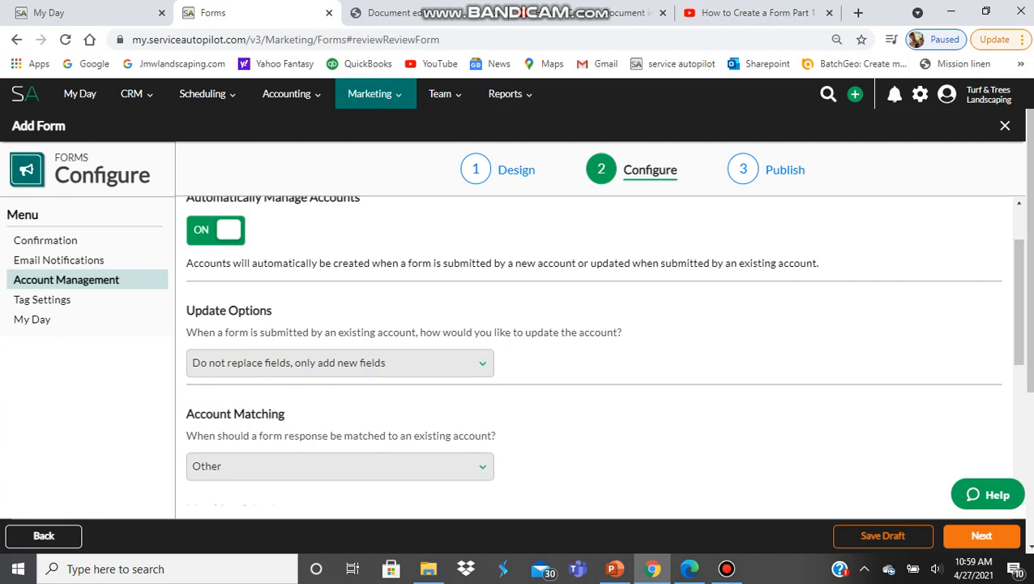
pyautogui.scroll(1, 592, 357)
# Examine the Tags On Click and Tags On Submit selections in Tag Settings
pyautogui.click(43, 299)
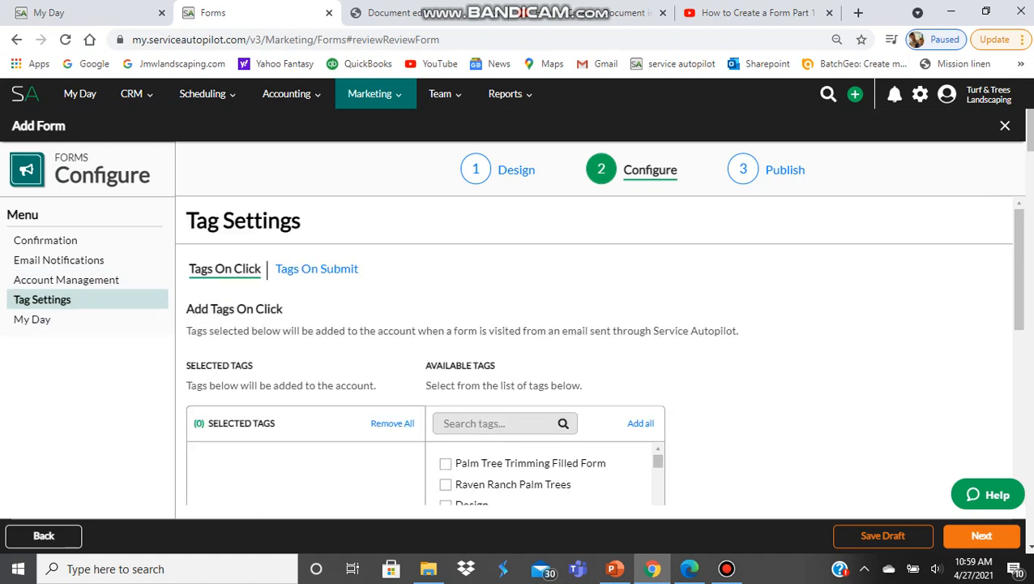
pyautogui.scroll(-1, 594, 356)
pyautogui.scroll(1, 594, 356)
pyautogui.click(317, 269)
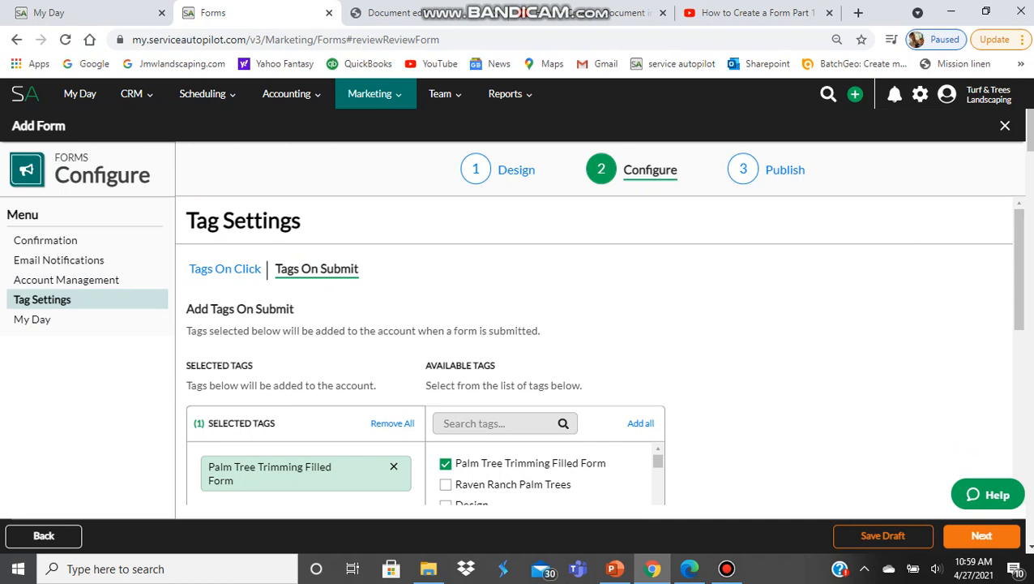
pyautogui.scroll(-1, 594, 356)
pyautogui.scroll(1, 598, 354)
pyautogui.scroll(-2, 598, 353)
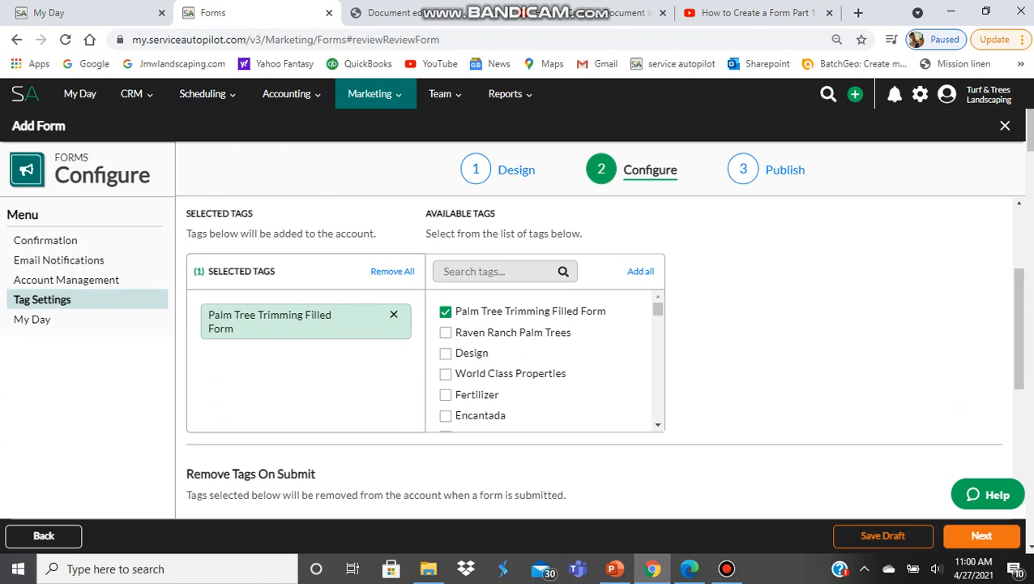
pyautogui.scroll(2, 597, 345)
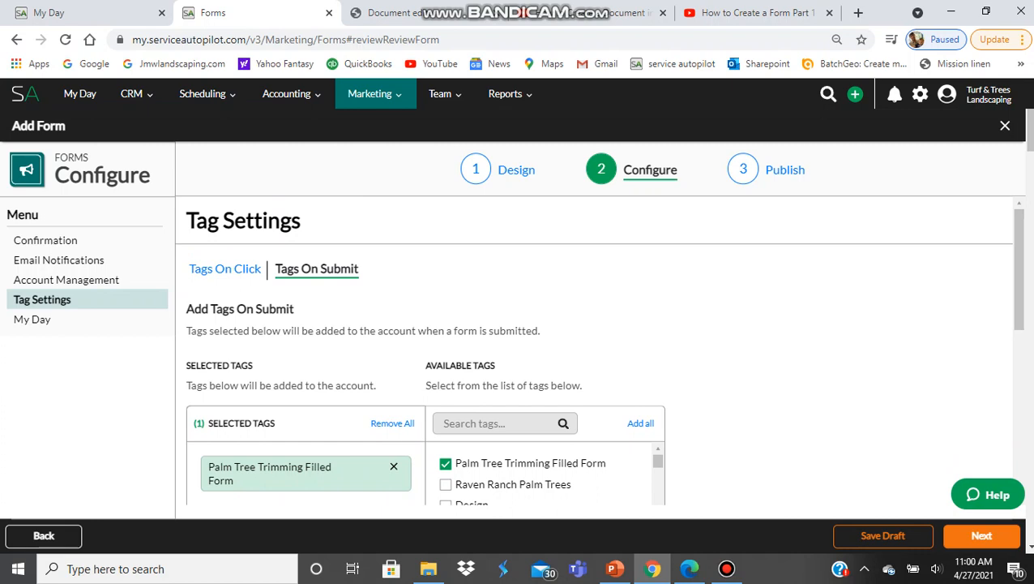
pyautogui.scroll(-1, 592, 357)
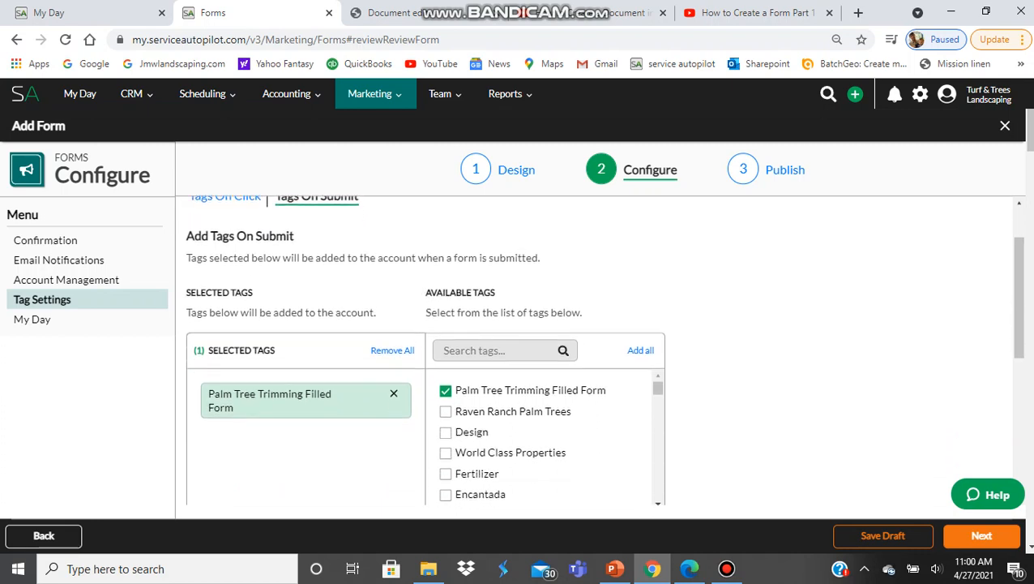
pyautogui.scroll(1, 592, 357)
# Review the suggested mapping warnings in the Publish stage and publish the form
pyautogui.click(981, 536)
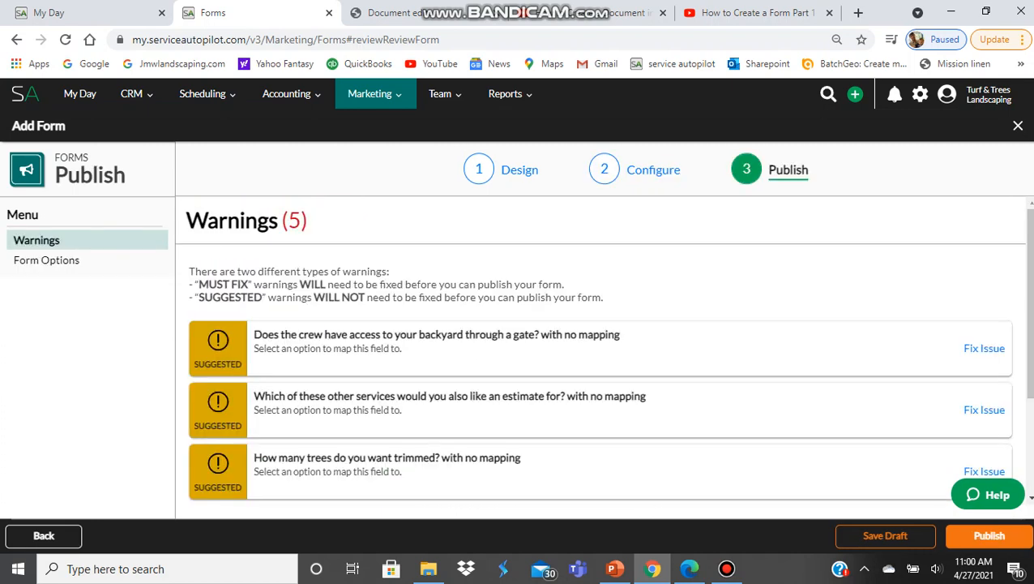
pyautogui.scroll(-1, 602, 350)
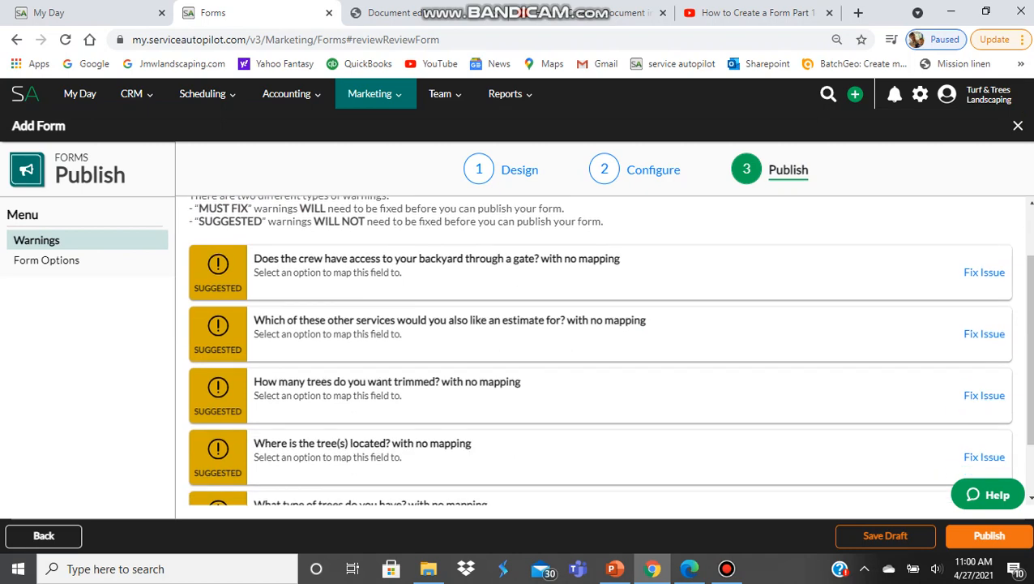
pyautogui.scroll(1, 602, 350)
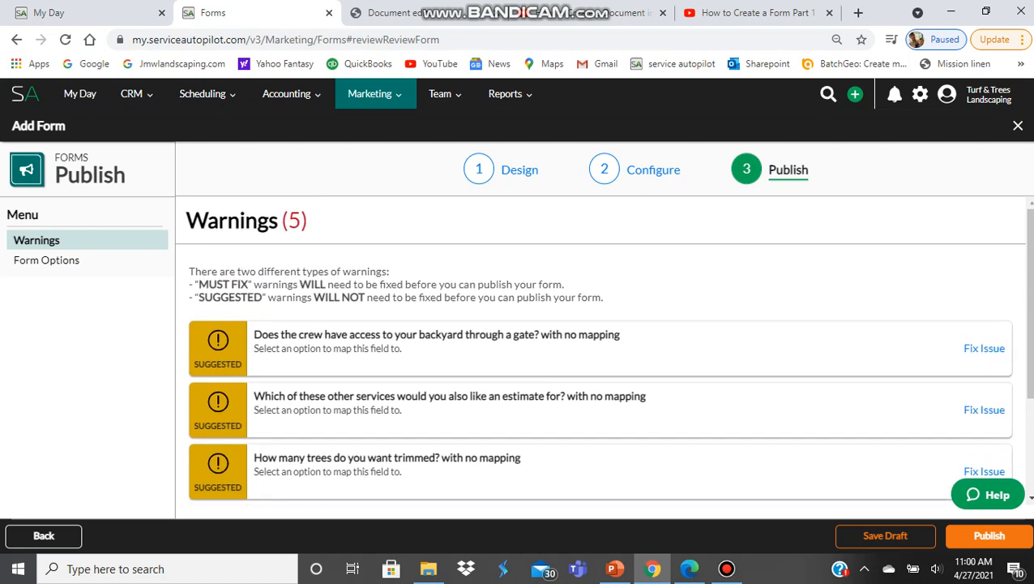
pyautogui.scroll(-1, 602, 349)
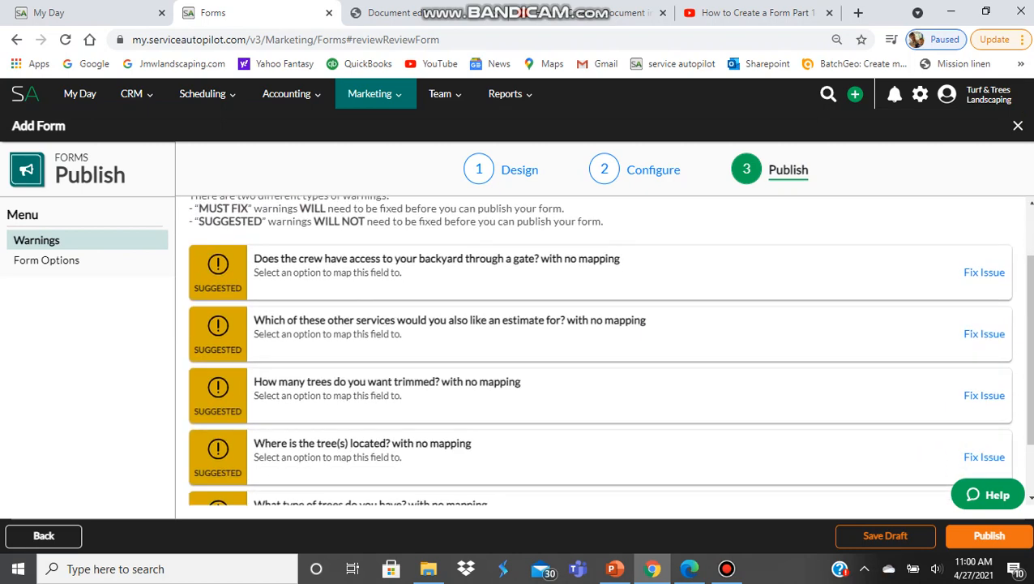
pyautogui.moveTo(539, 258); pyautogui.dragTo(608, 257)
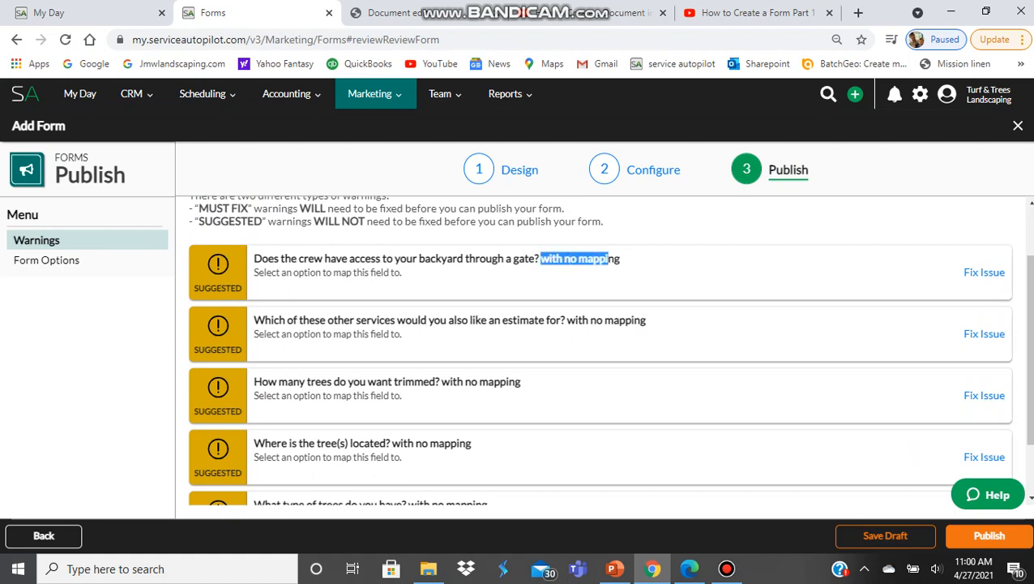
pyautogui.moveTo(567, 319); pyautogui.dragTo(613, 320)
pyautogui.click(614, 320)
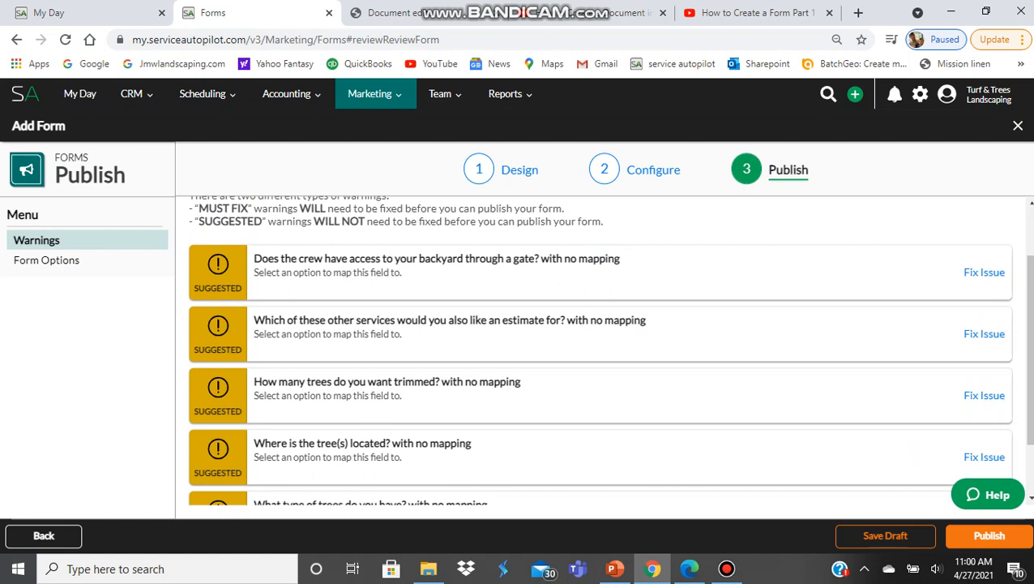
pyautogui.scroll(-1, 600, 349)
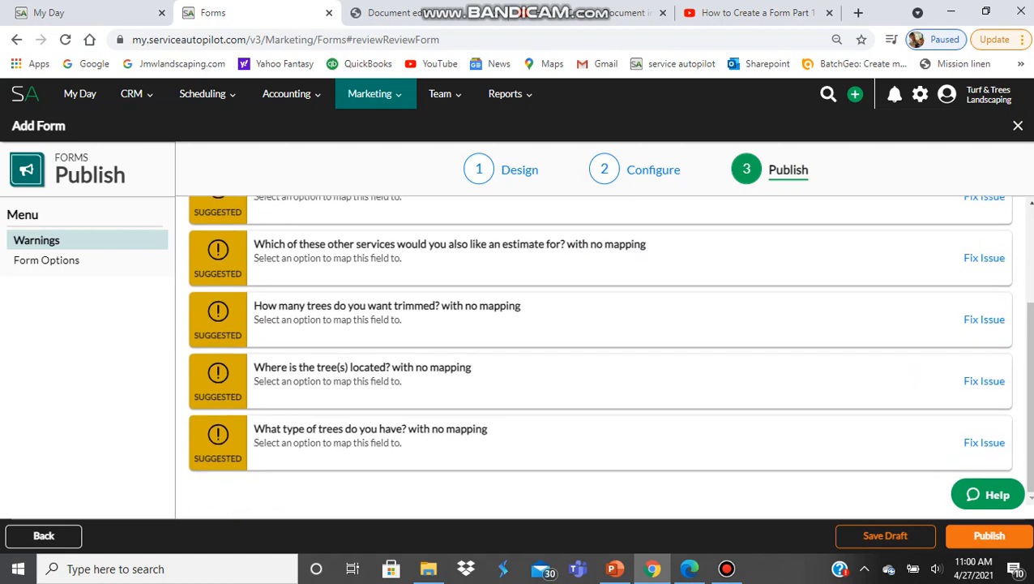
pyautogui.scroll(1, 600, 348)
pyautogui.scroll(1, 599, 349)
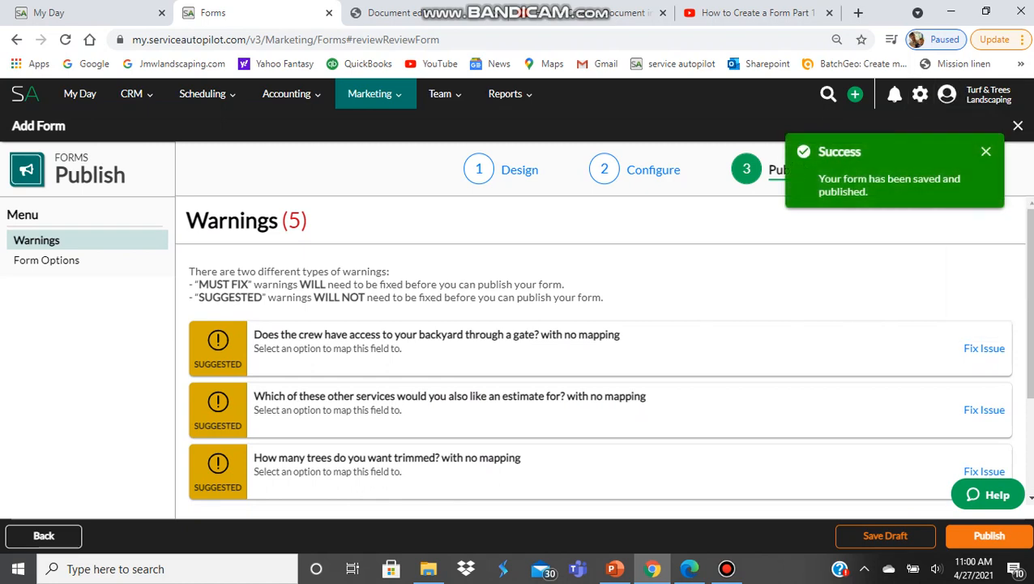
# Return to the Forms list and check the Tree Trimming form's entry
pyautogui.moveTo(370, 93)
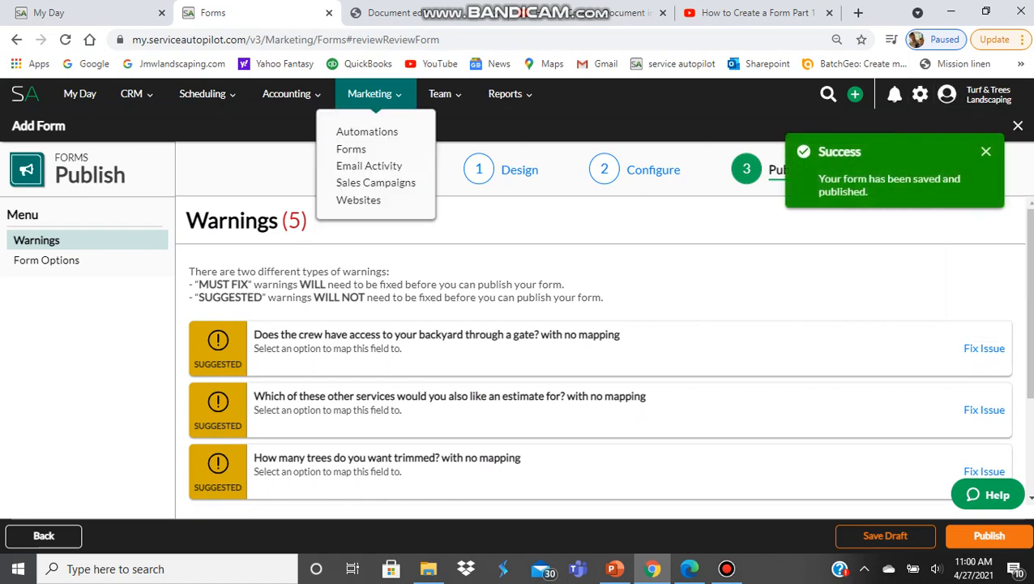
pyautogui.click(346, 147)
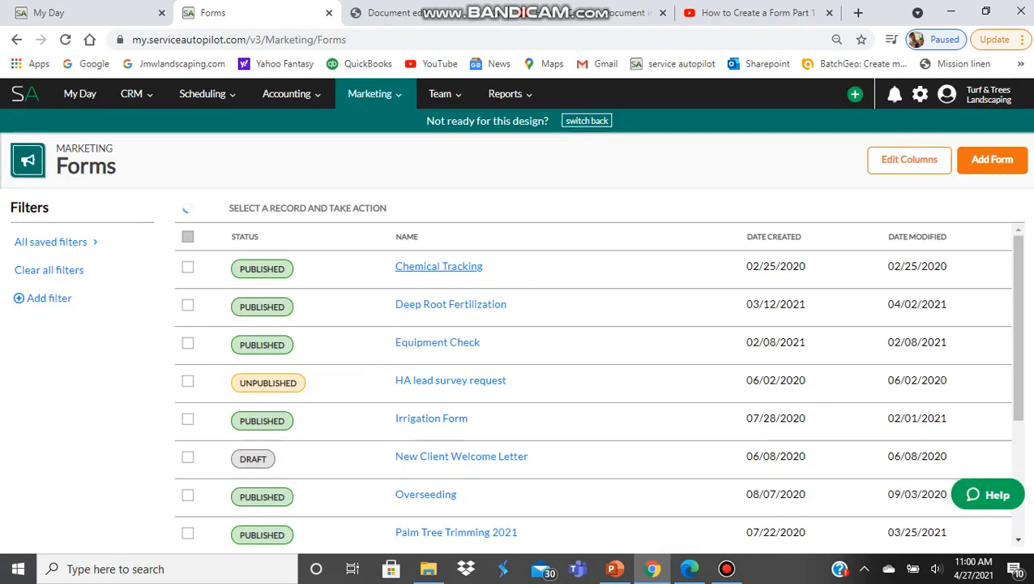
pyautogui.scroll(-3, 430, 276)
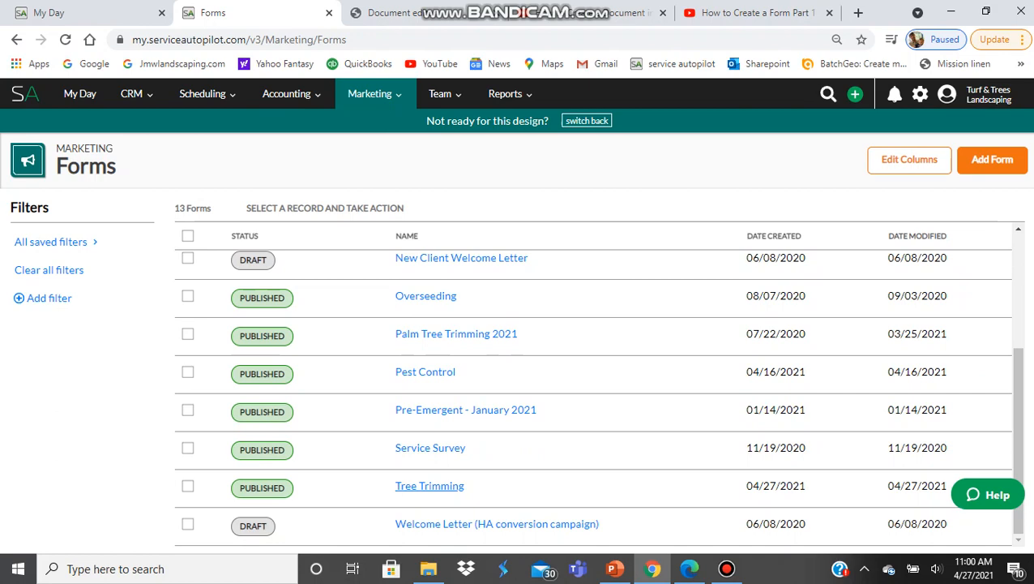
pyautogui.scroll(4, 453, 357)
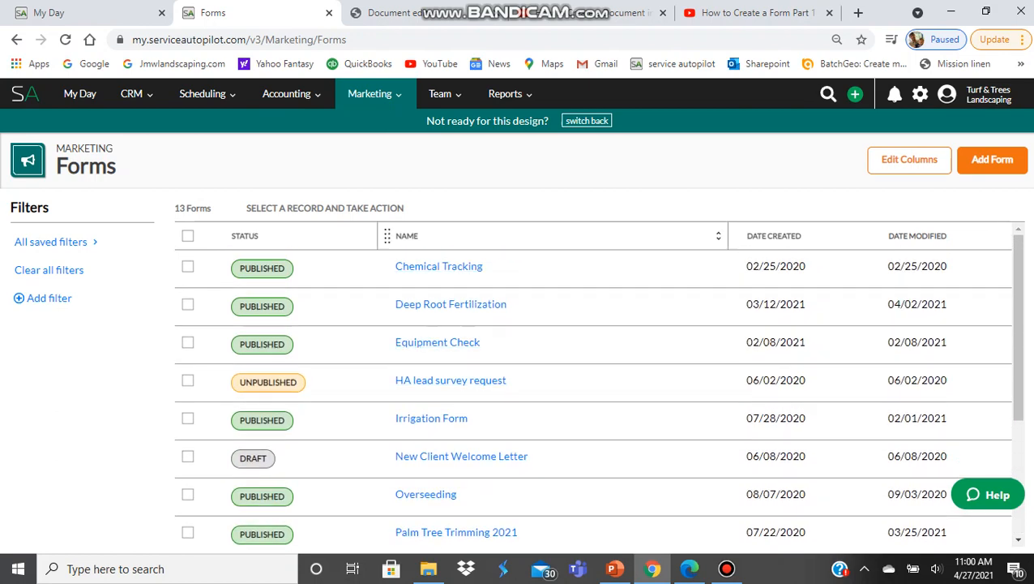
pyautogui.click(726, 568)
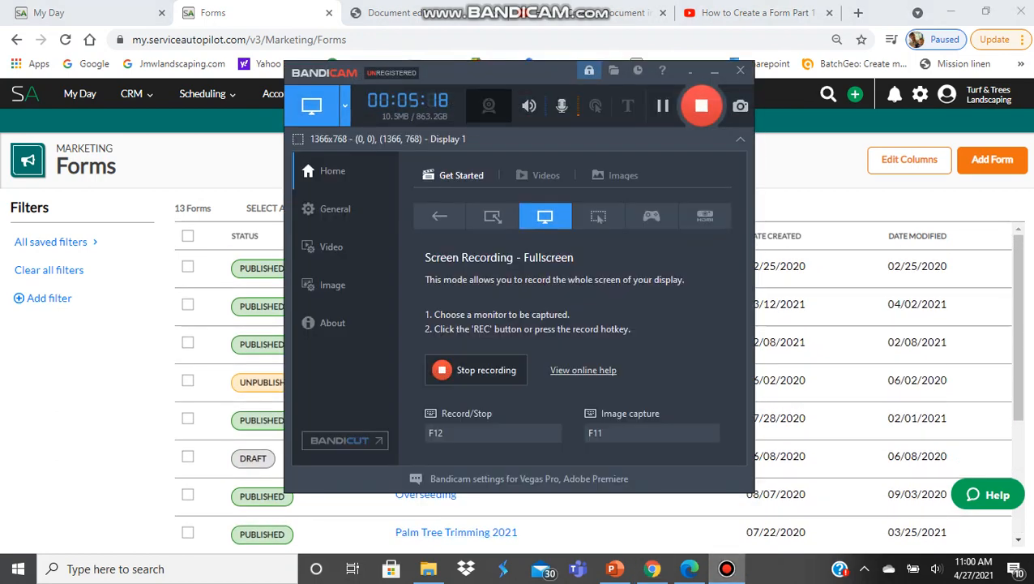